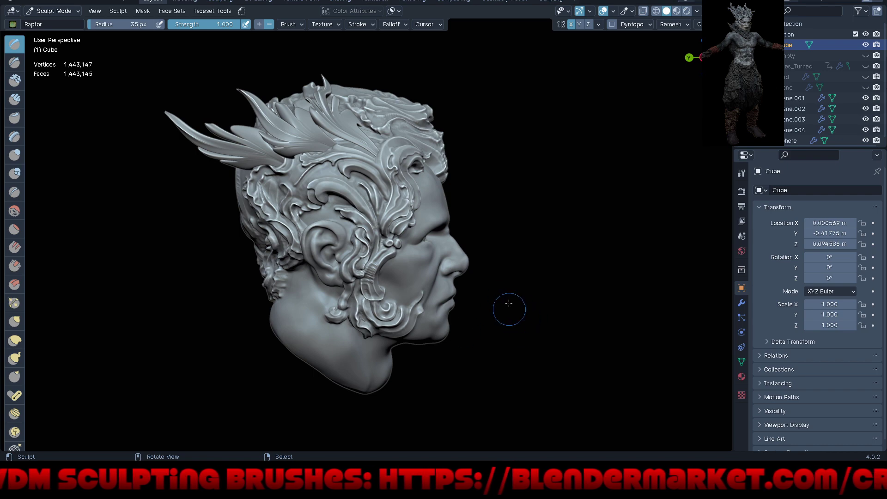
# Orbit the sculpted head and maximise the 3D viewport to fill the window without interface panels.
pyautogui.moveTo(594, 300)
pyautogui.mouseDown(button='middle')
pyautogui.moveTo(592, 317)
pyautogui.moveTo(581, 298)
pyautogui.mouseUp(button='middle')
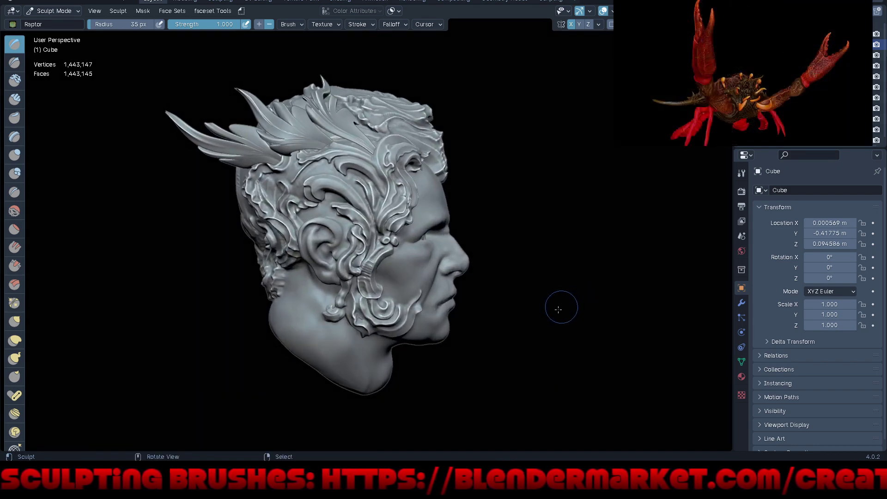
pyautogui.hotkey('ctrl', 'alt', 'space')
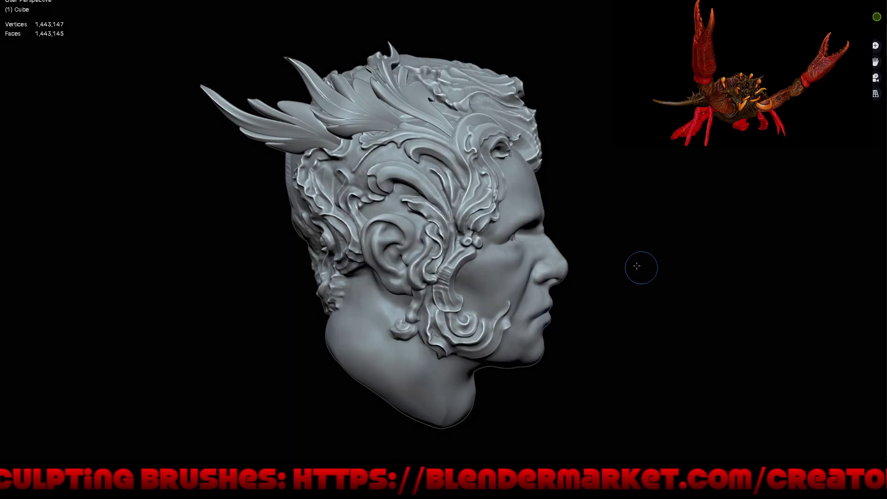
# Switch to a different sculpting brush and orbit down onto the crown of the head.
pyautogui.hotkey('shift', 'space')
pyautogui.click(580, 244)
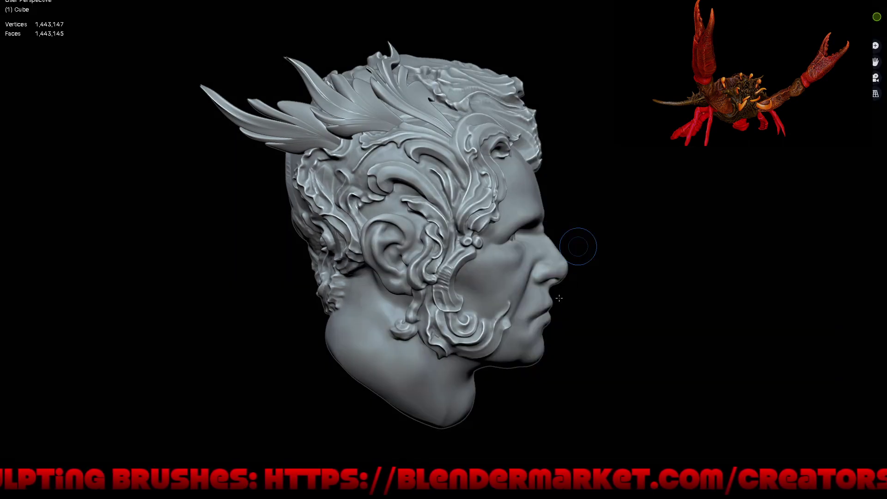
pyautogui.moveTo(536, 301); pyautogui.dragTo(677, 304, button='middle')
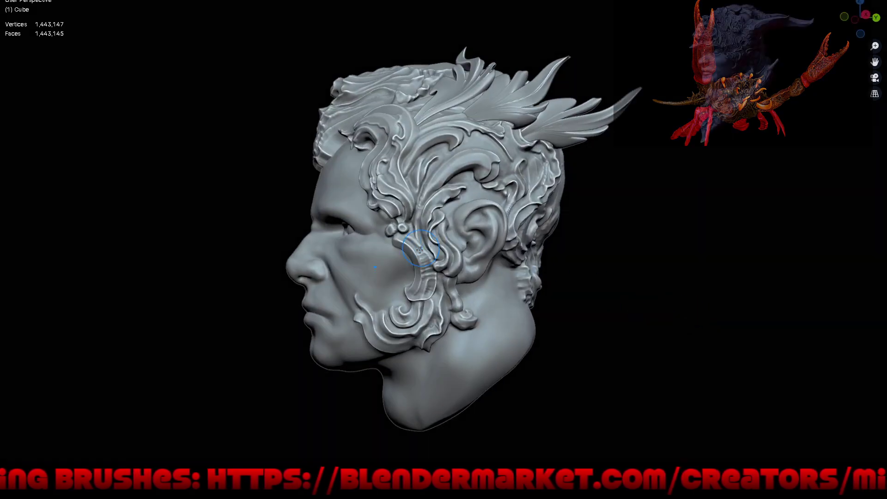
pyautogui.moveTo(432, 137)
pyautogui.mouseDown(button='middle')
pyautogui.moveTo(539, 186)
pyautogui.moveTo(432, 206)
pyautogui.mouseUp(button='middle')
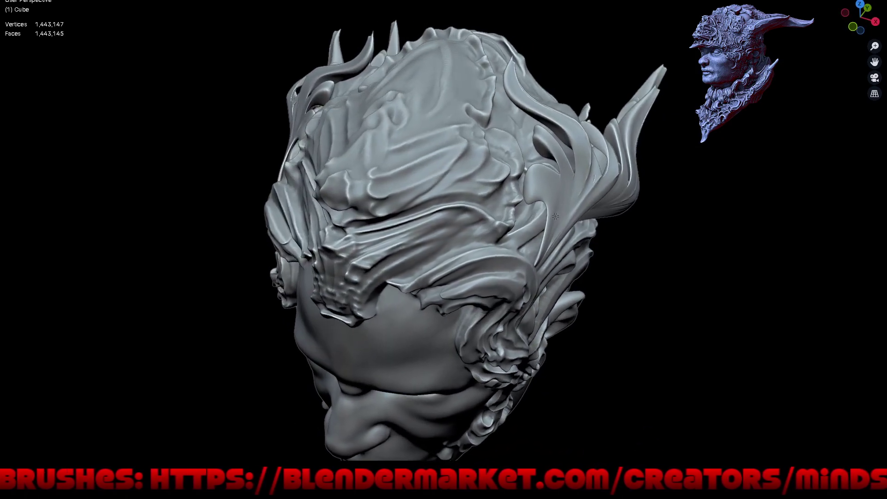
pyautogui.scroll(3, 433, 205)
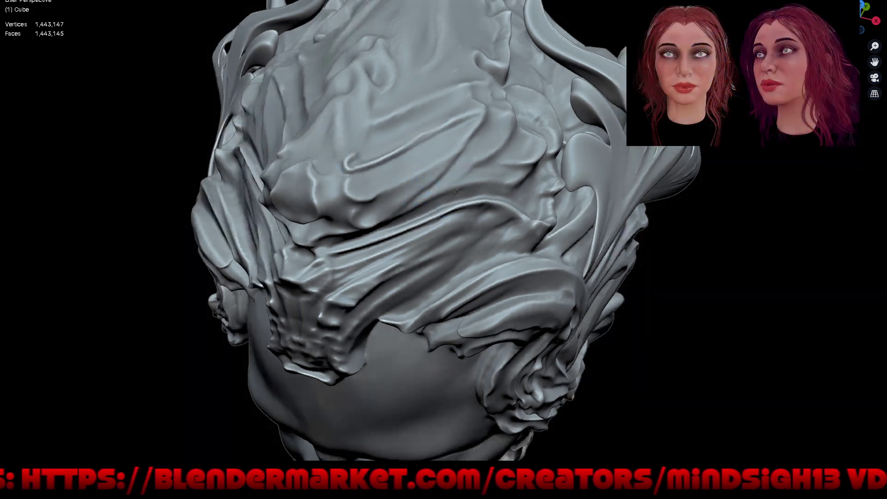
# Carve creases and a groove across the crown ornament, framing a small skull-shaped relief.
pyautogui.moveTo(451, 125); pyautogui.dragTo(410, 144, button='middle')
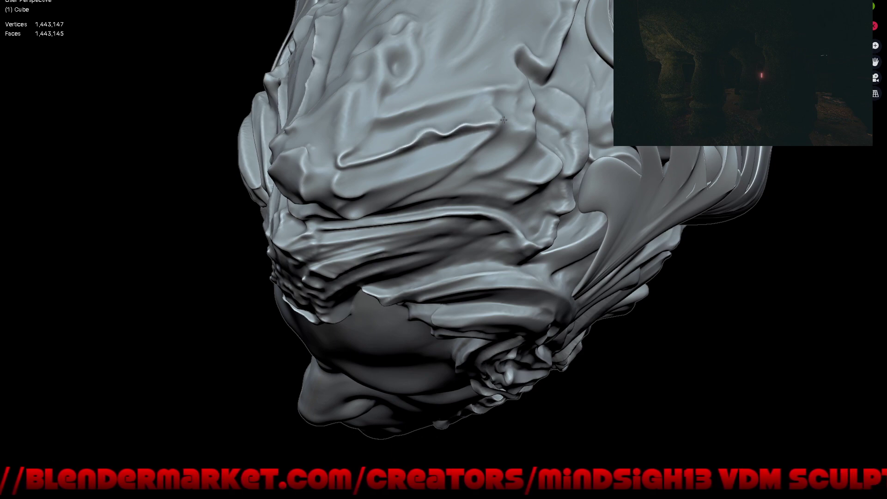
pyautogui.moveTo(427, 144); pyautogui.dragTo(432, 137)
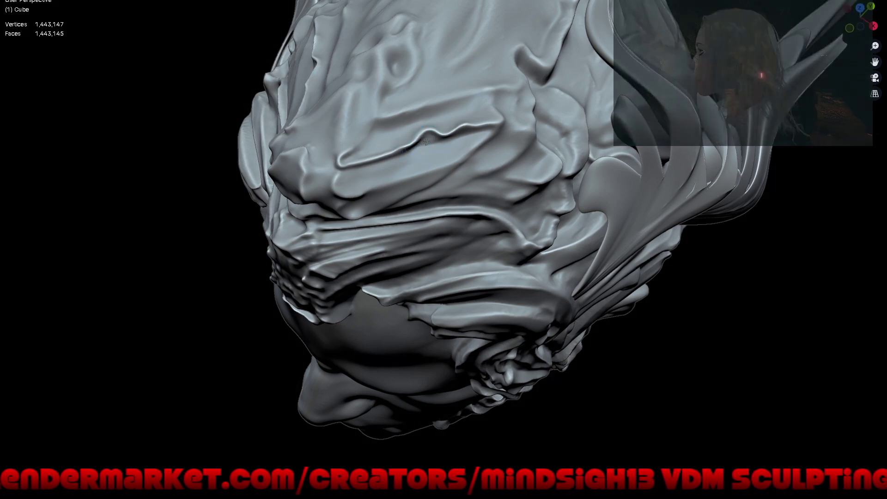
pyautogui.moveTo(433, 140); pyautogui.dragTo(407, 198)
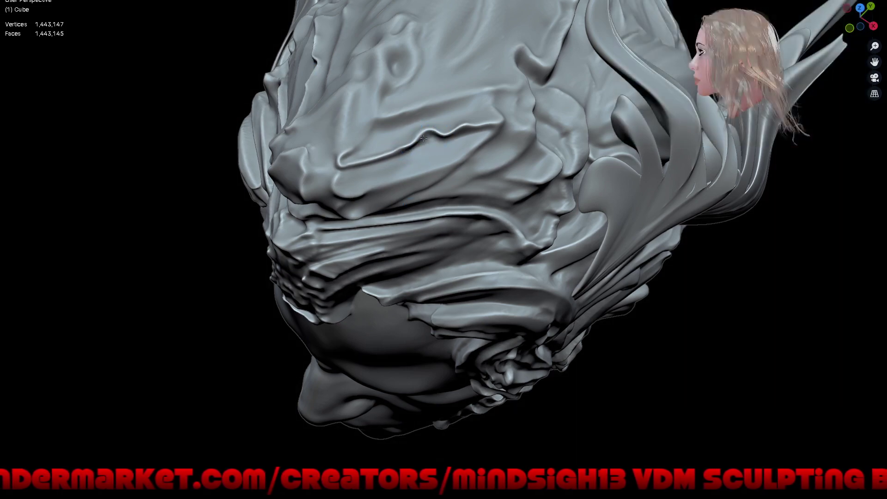
pyautogui.moveTo(346, 206); pyautogui.dragTo(398, 188, button='middle')
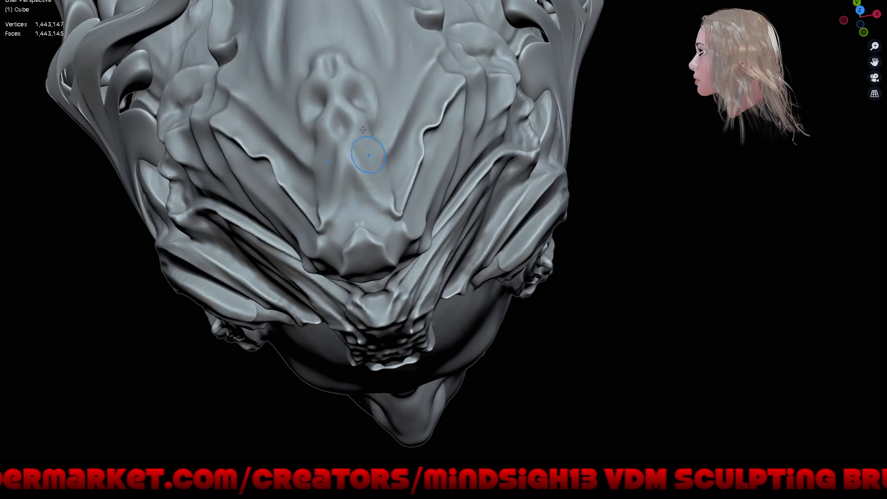
pyautogui.moveTo(353, 133)
pyautogui.mouseDown()
pyautogui.moveTo(370, 180)
pyautogui.moveTo(390, 201)
pyautogui.mouseUp()
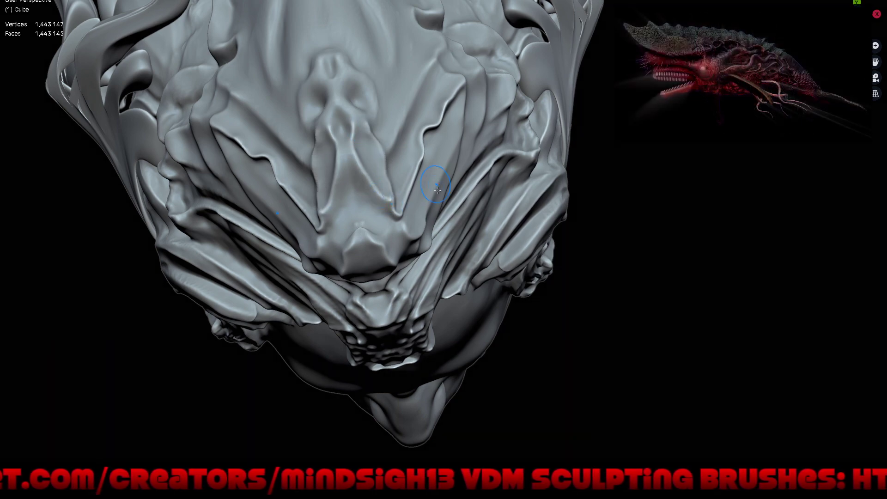
pyautogui.moveTo(382, 197); pyautogui.dragTo(310, 243, button='middle')
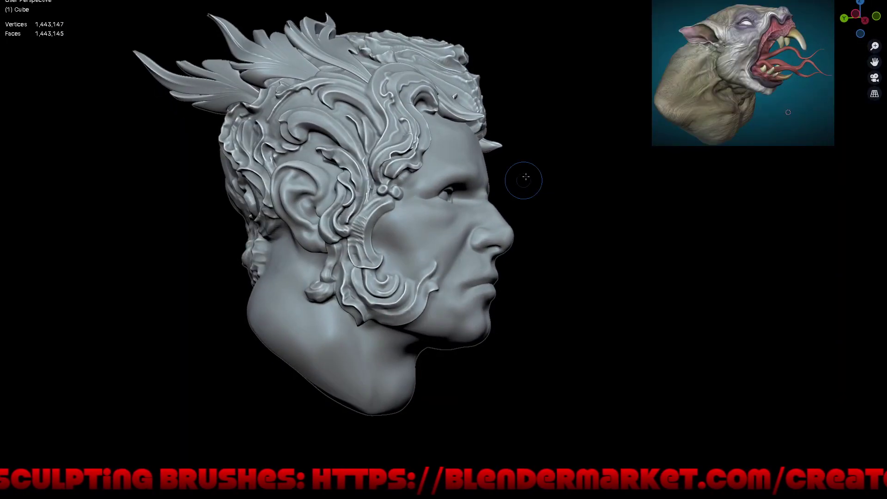
pyautogui.moveTo(524, 180); pyautogui.dragTo(415, 157, button='middle')
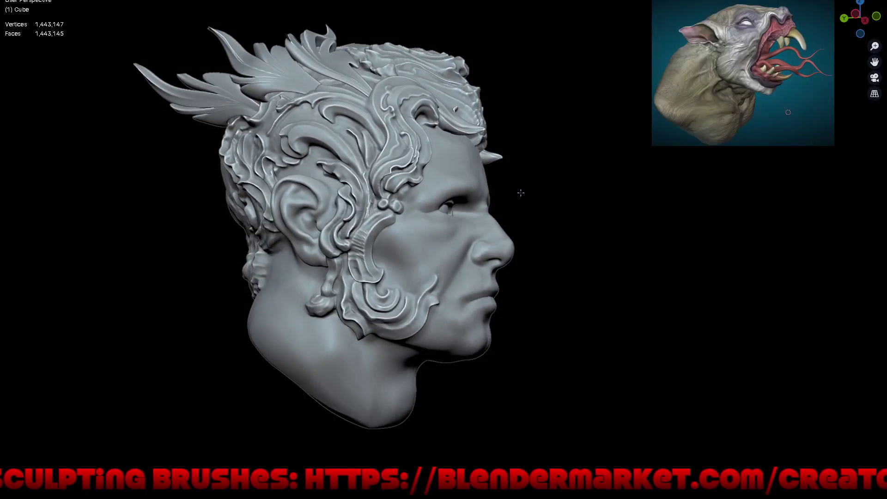
pyautogui.scroll(1, 415, 157)
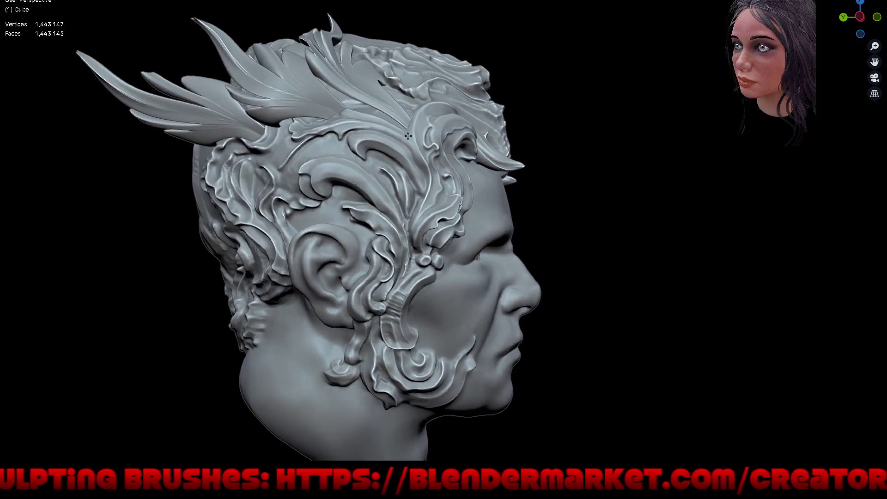
pyautogui.scroll(1, 453, 132)
pyautogui.keyDown('shift'); pyautogui.moveTo(461, 144); pyautogui.dragTo(419, 106, button='middle'); pyautogui.keyUp('shift')
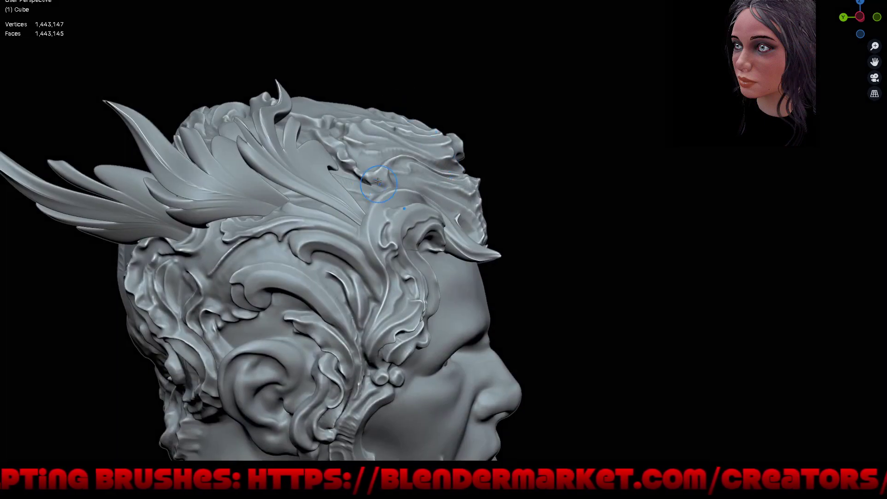
pyautogui.moveTo(377, 181); pyautogui.dragTo(445, 202, button='middle')
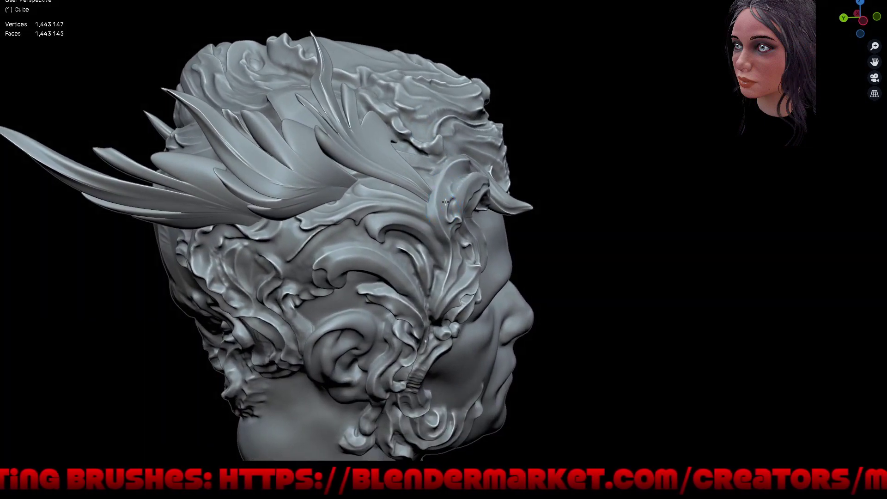
pyautogui.scroll(4, 444, 202)
pyautogui.scroll(1, 395, 198)
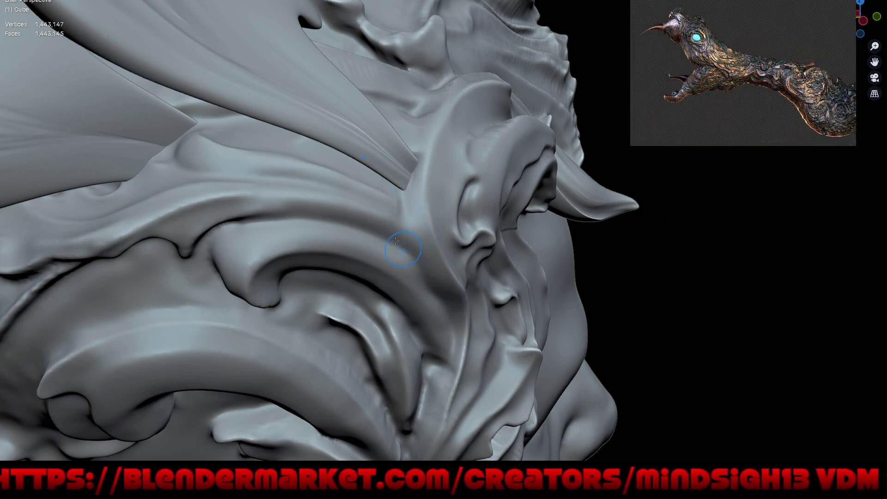
pyautogui.moveTo(396, 241); pyautogui.dragTo(396, 195, button='middle')
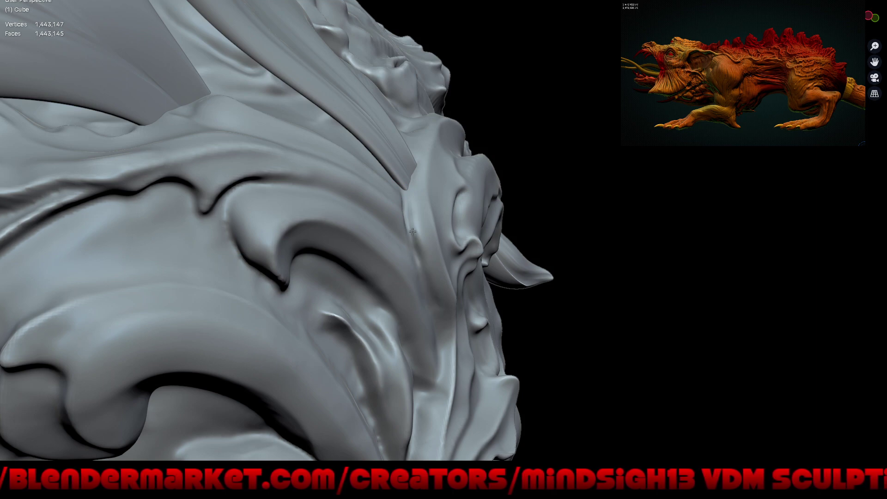
pyautogui.moveTo(457, 204)
pyautogui.mouseDown(button='middle')
pyautogui.moveTo(411, 199)
pyautogui.moveTo(425, 138)
pyautogui.moveTo(455, 167)
pyautogui.mouseUp(button='middle')
pyautogui.scroll(-5, 458, 134)
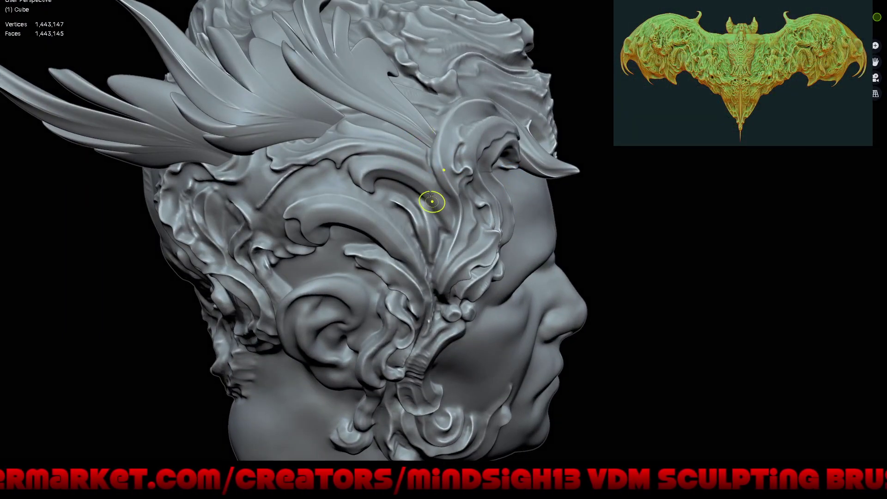
pyautogui.scroll(3, 429, 194)
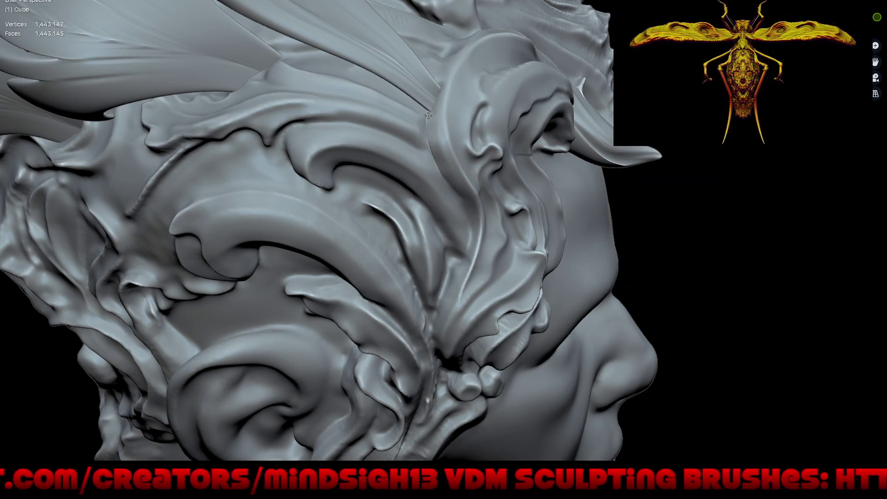
pyautogui.click(449, 190)
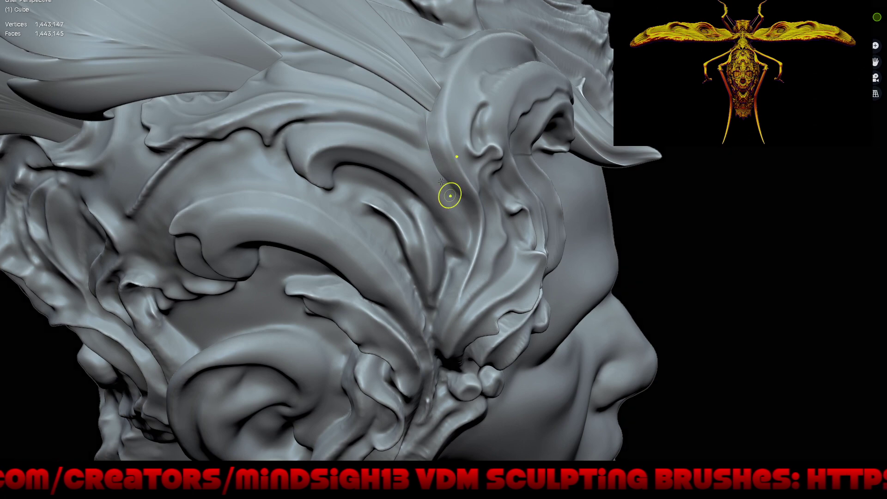
pyautogui.click(457, 193)
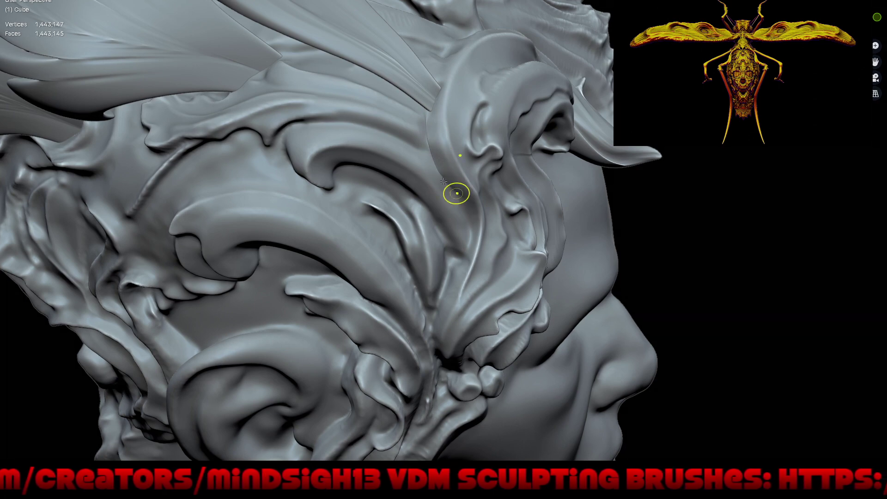
pyautogui.click(432, 148)
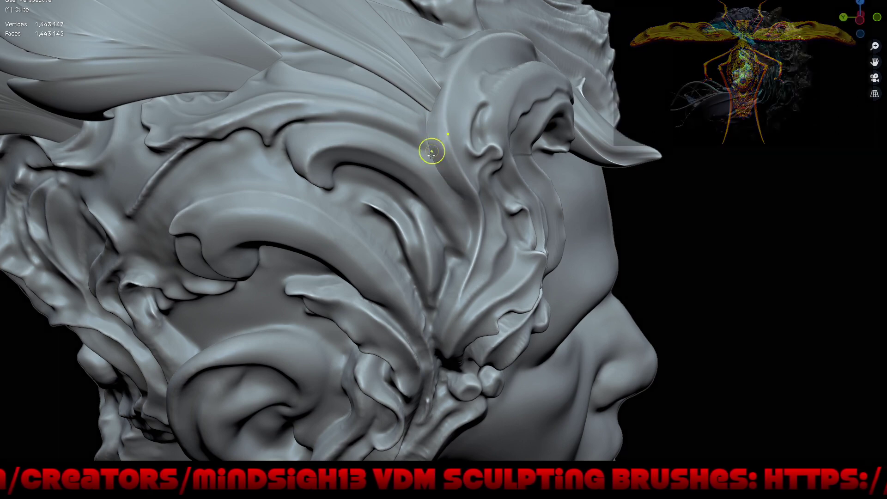
pyautogui.click(471, 106)
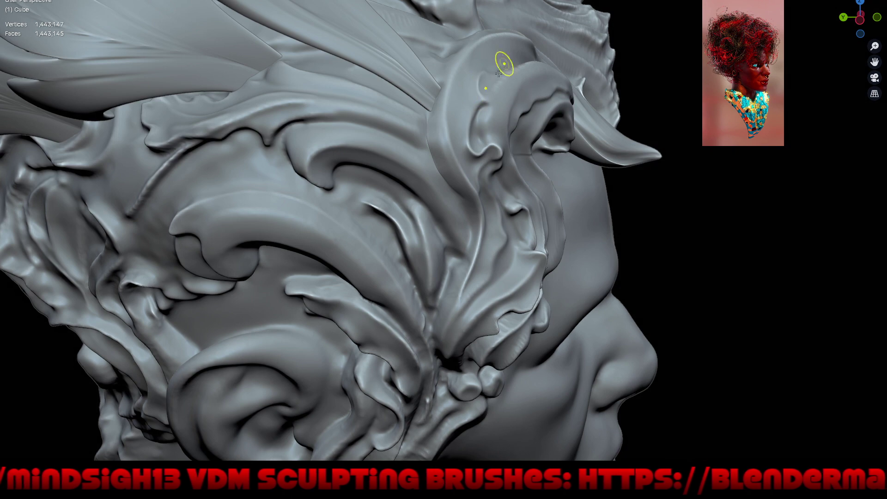
pyautogui.scroll(-5, 397, 93)
pyautogui.moveTo(410, 179)
pyautogui.mouseDown(button='middle')
pyautogui.moveTo(450, 184)
pyautogui.moveTo(459, 241)
pyautogui.moveTo(387, 209)
pyautogui.mouseUp(button='middle')
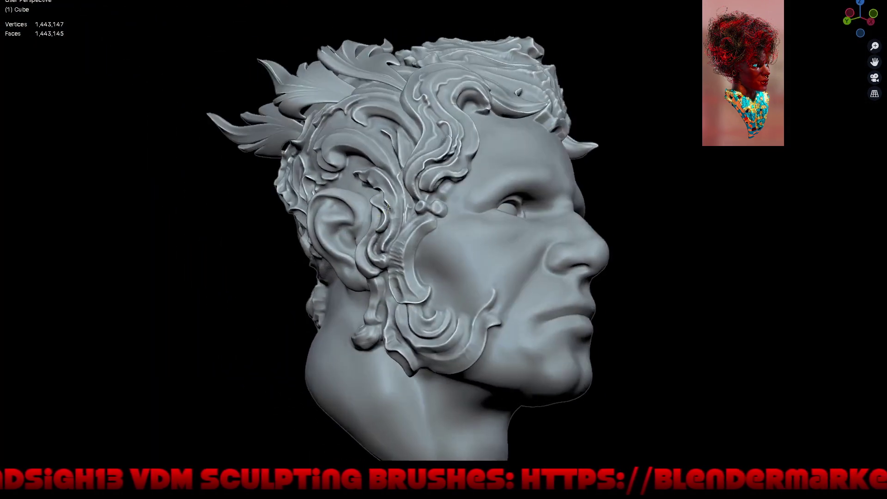
# Stamp VDM ornament strokes down the side of the head past the ear toward the jaw.
pyautogui.moveTo(545, 207); pyautogui.dragTo(475, 224, button='middle')
pyautogui.scroll(5, 461, 125)
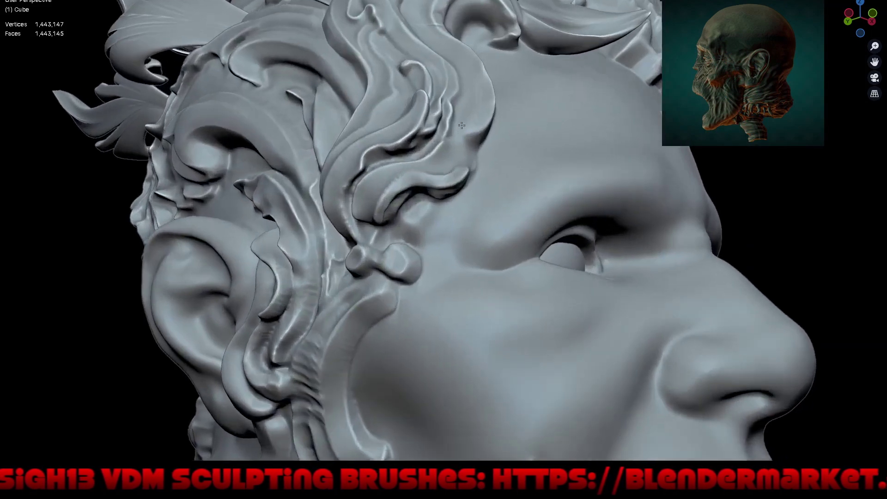
pyautogui.scroll(1, 461, 125)
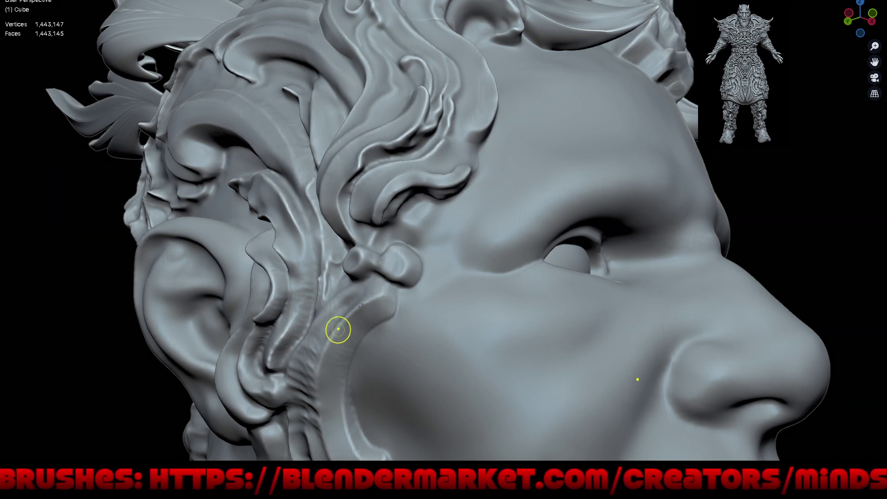
pyautogui.press('KP_Decimal')
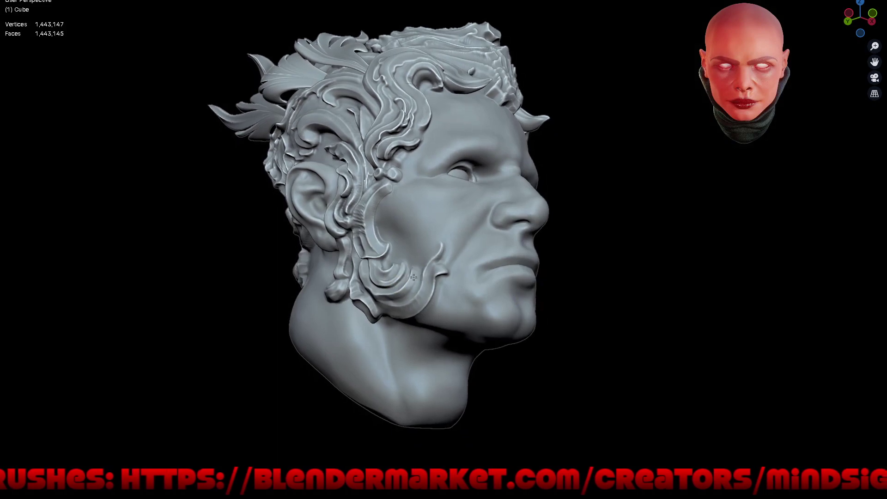
pyautogui.moveTo(391, 307); pyautogui.dragTo(429, 283, button='middle')
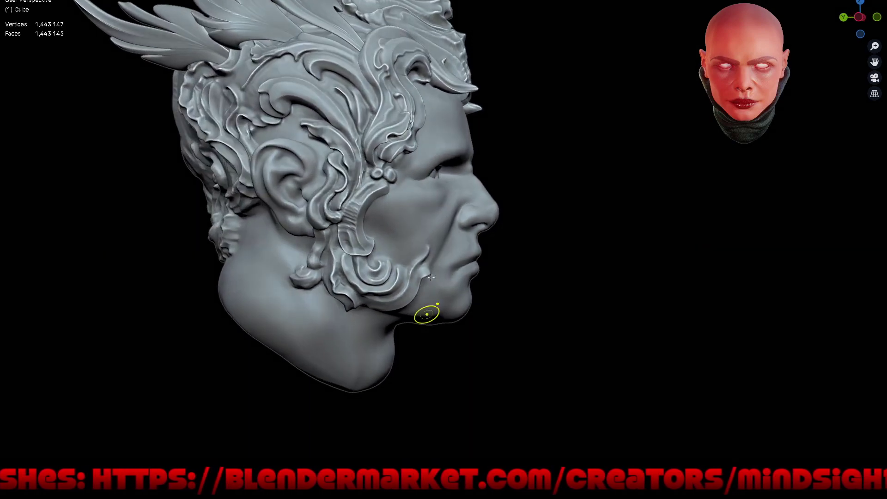
pyautogui.scroll(-2, 435, 266)
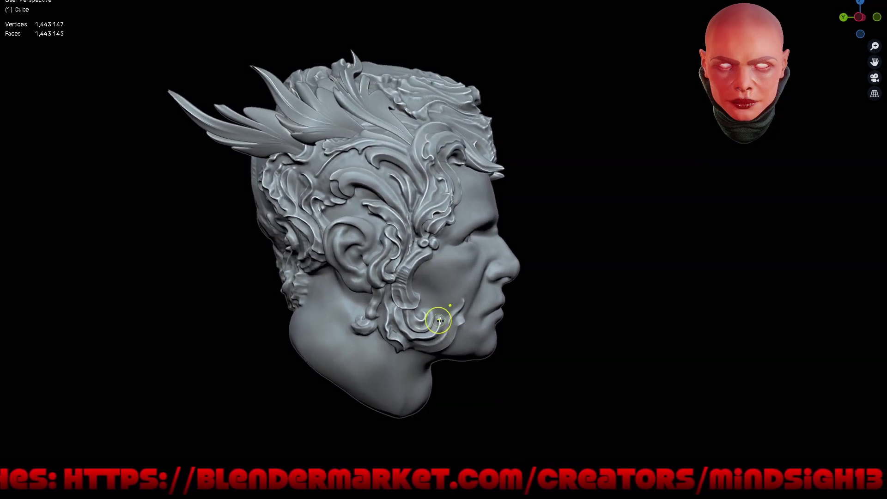
pyautogui.moveTo(441, 314)
pyautogui.mouseDown(button='middle')
pyautogui.moveTo(344, 304)
pyautogui.moveTo(436, 292)
pyautogui.moveTo(346, 271)
pyautogui.moveTo(430, 293)
pyautogui.moveTo(467, 286)
pyautogui.mouseUp(button='middle')
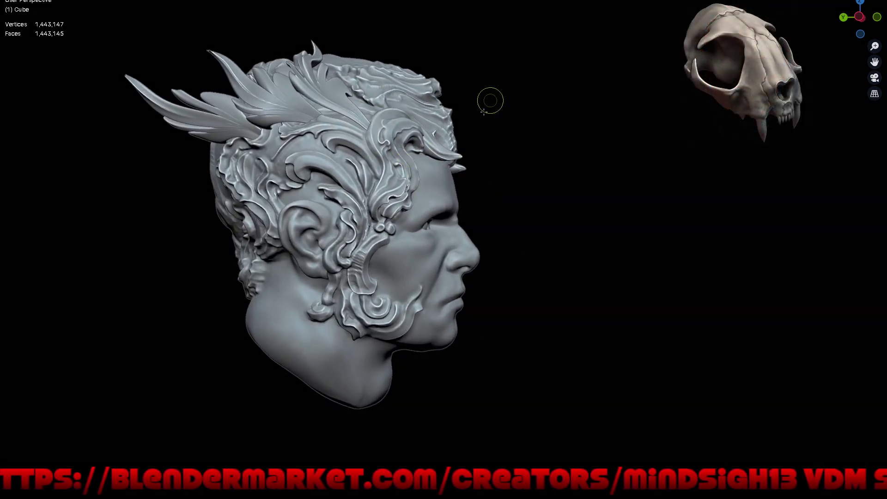
pyautogui.moveTo(497, 219)
pyautogui.mouseDown(button='middle')
pyautogui.moveTo(600, 198)
pyautogui.moveTo(542, 233)
pyautogui.moveTo(599, 273)
pyautogui.mouseUp(button='middle')
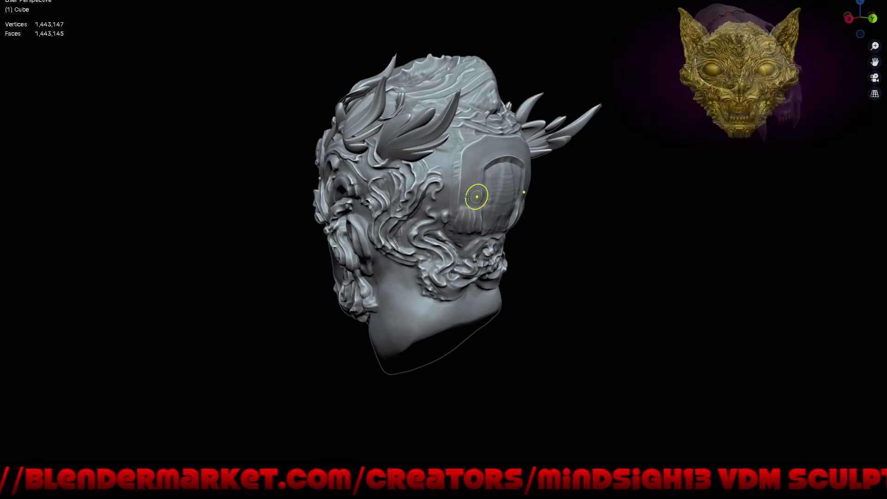
# Lower the mask plane's Simple Deform taper factor from about -1.97 to roughly -0.7.
pyautogui.scroll(3, 476, 204)
pyautogui.scroll(3, 432, 146)
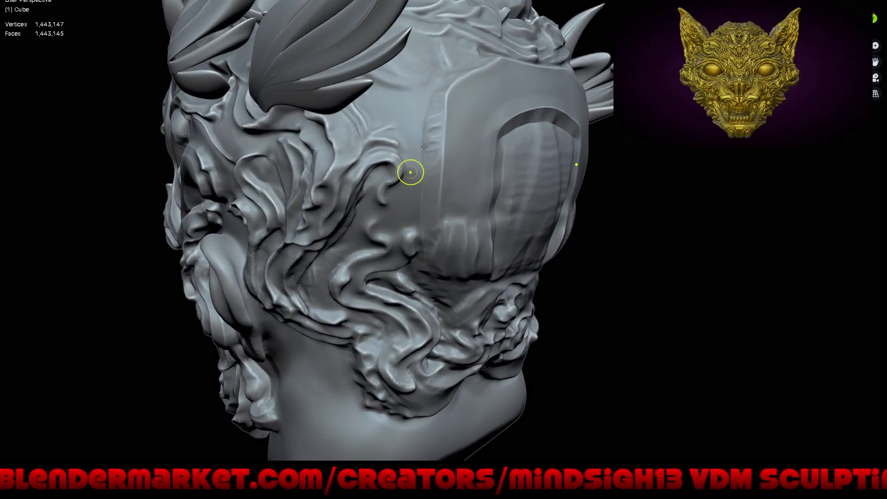
pyautogui.scroll(2, 323, 139)
pyautogui.scroll(2, 310, 132)
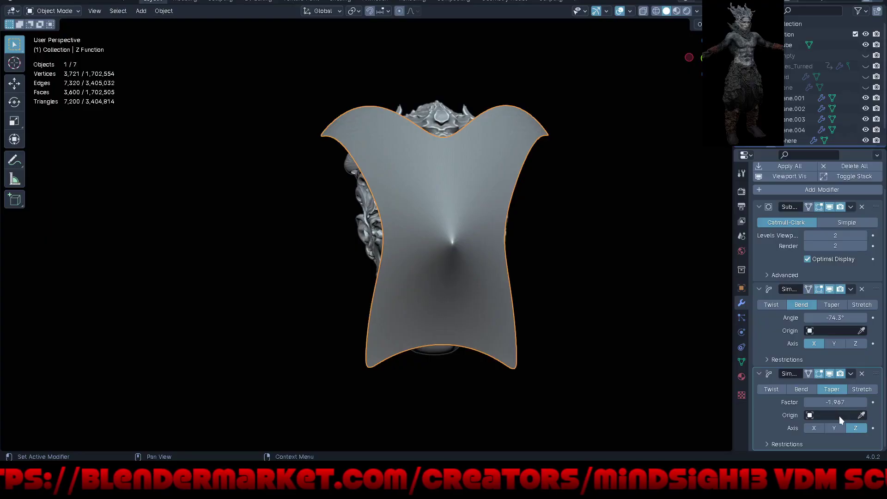
pyautogui.moveTo(835, 401)
pyautogui.mouseDown()
pyautogui.moveTo(868, 402)
pyautogui.moveTo(831, 402)
pyautogui.mouseUp()
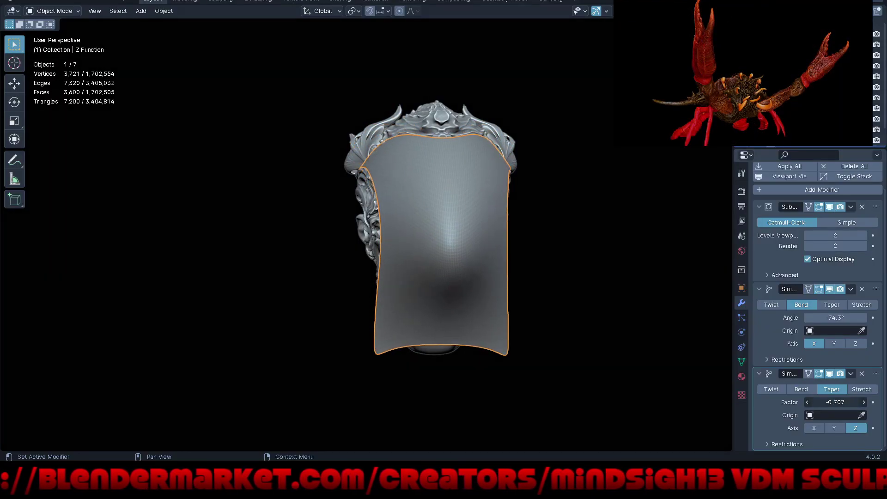
# Sculpt ornamental detail into the mask, reshaping the curl at the top of the head.
pyautogui.moveTo(645, 367)
pyautogui.mouseDown(button='middle')
pyautogui.moveTo(552, 358)
pyautogui.moveTo(581, 358)
pyautogui.mouseUp(button='middle')
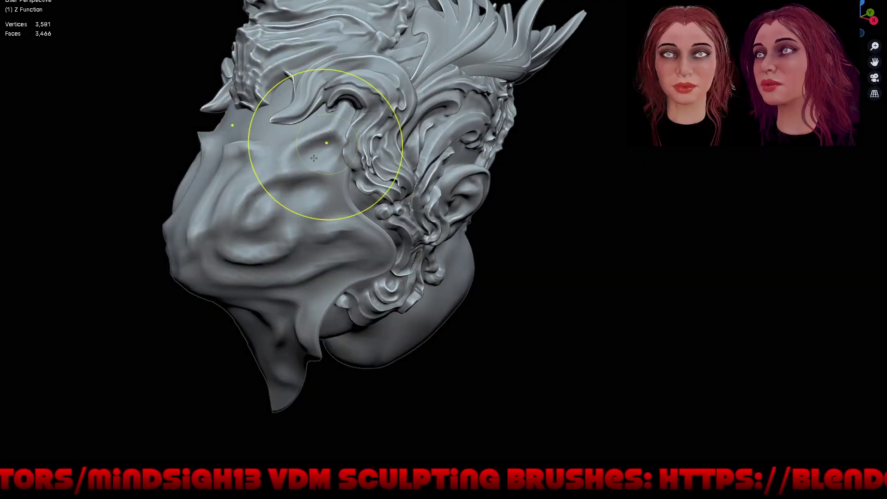
pyautogui.moveTo(331, 125); pyautogui.dragTo(349, 119, button='middle')
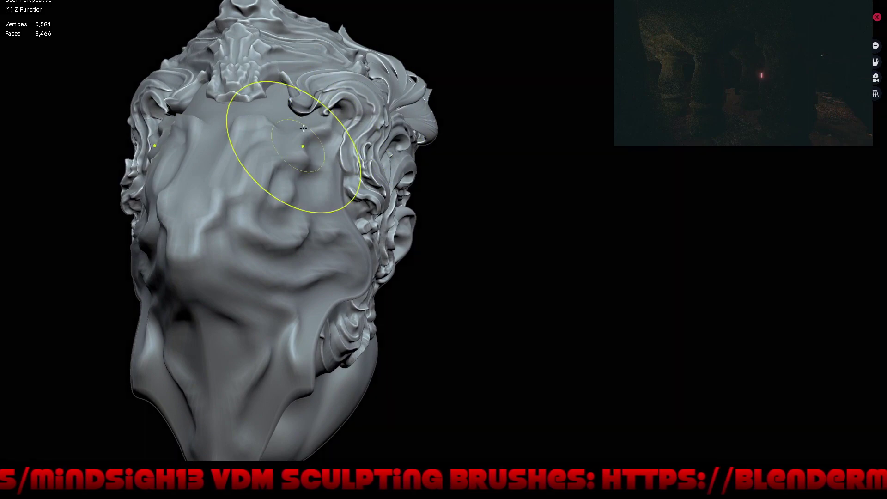
pyautogui.moveTo(337, 116); pyautogui.dragTo(283, 101)
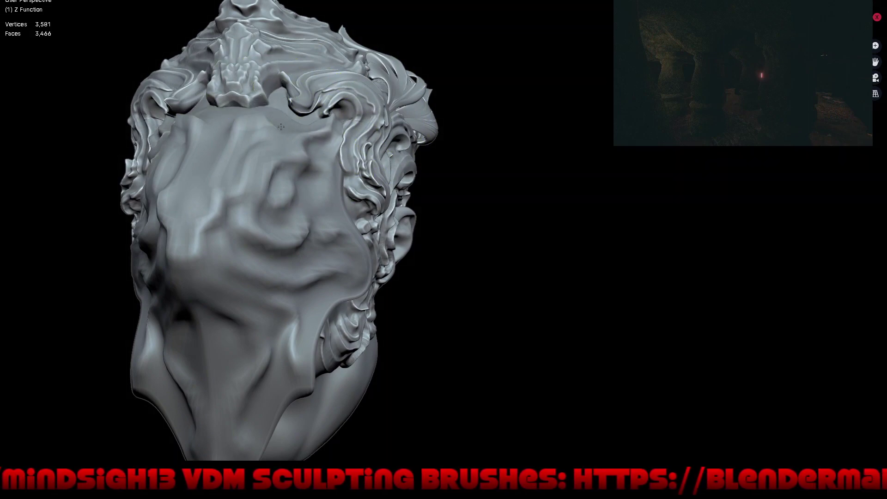
pyautogui.moveTo(284, 108); pyautogui.dragTo(462, 211, button='middle')
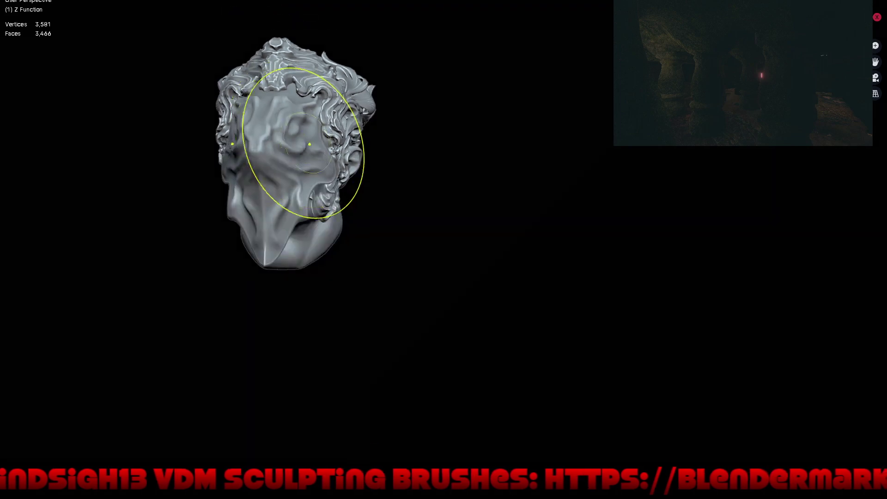
pyautogui.scroll(4, 462, 210)
pyautogui.scroll(2, 406, 240)
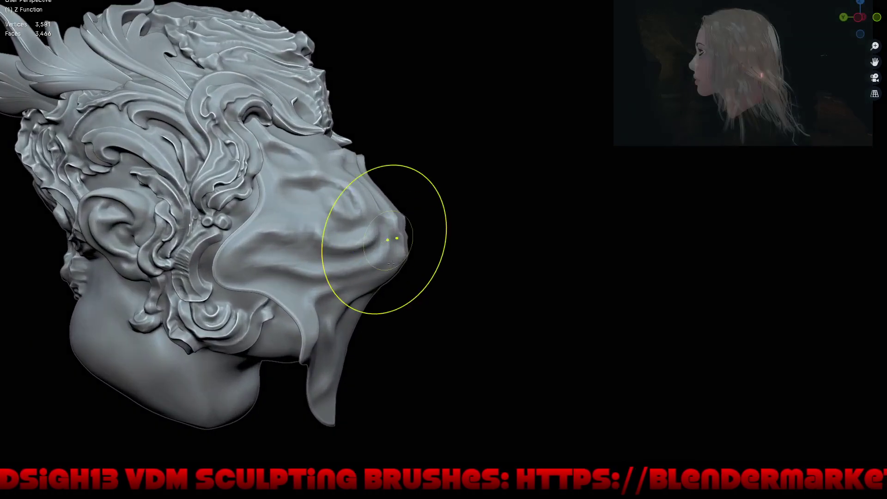
# Smooth the chin tusk into a thinner, pointier tip.
pyautogui.moveTo(436, 243); pyautogui.dragTo(337, 332, button='middle')
pyautogui.moveTo(336, 333)
pyautogui.mouseDown()
pyautogui.moveTo(357, 327)
pyautogui.moveTo(347, 333)
pyautogui.moveTo(378, 345)
pyautogui.mouseUp()
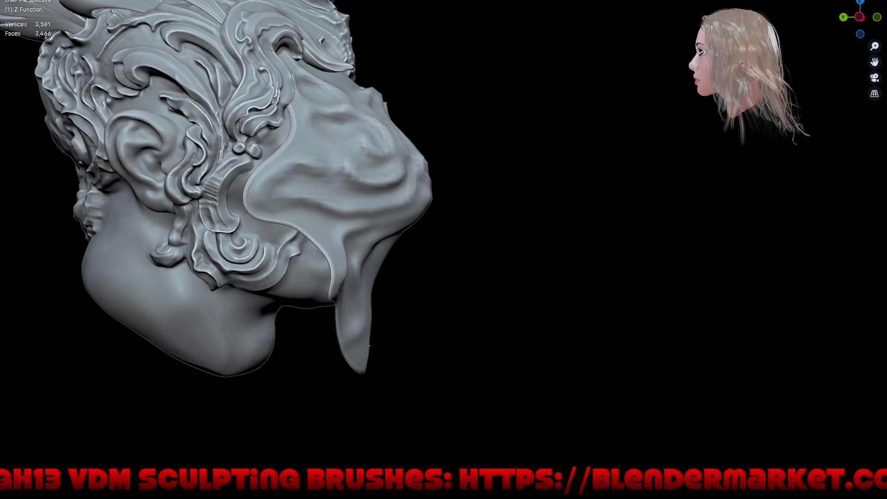
pyautogui.moveTo(360, 313); pyautogui.dragTo(373, 294)
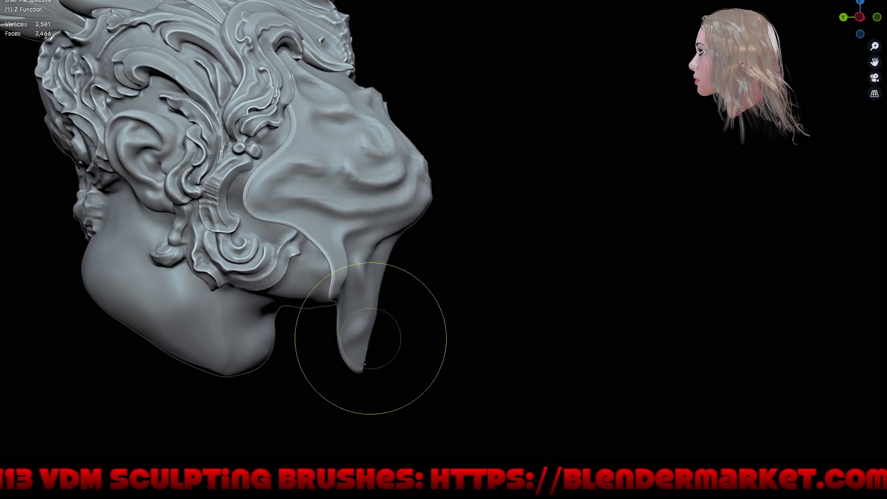
pyautogui.scroll(3, 377, 293)
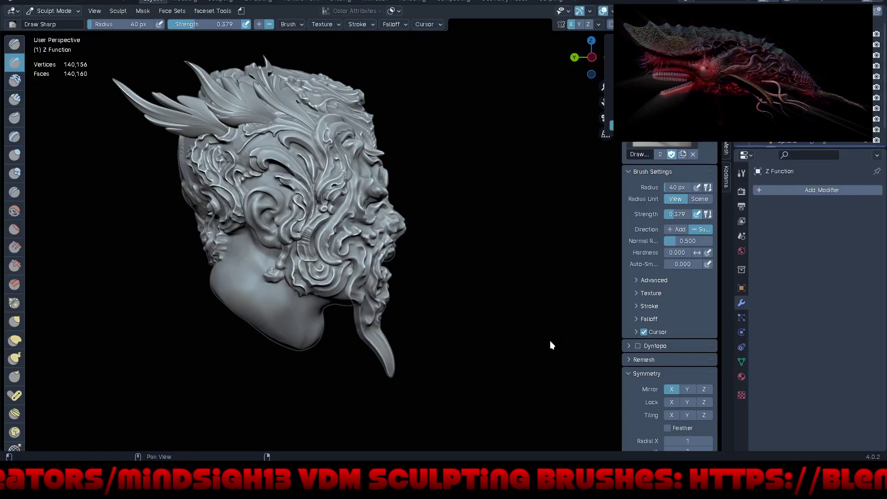
pyautogui.moveTo(548, 337)
pyautogui.mouseDown(button='middle')
pyautogui.moveTo(457, 332)
pyautogui.moveTo(446, 326)
pyautogui.moveTo(450, 313)
pyautogui.mouseUp(button='middle')
pyautogui.hotkey('ctrl', 'alt', 'space')
pyautogui.scroll(2, 544, 183)
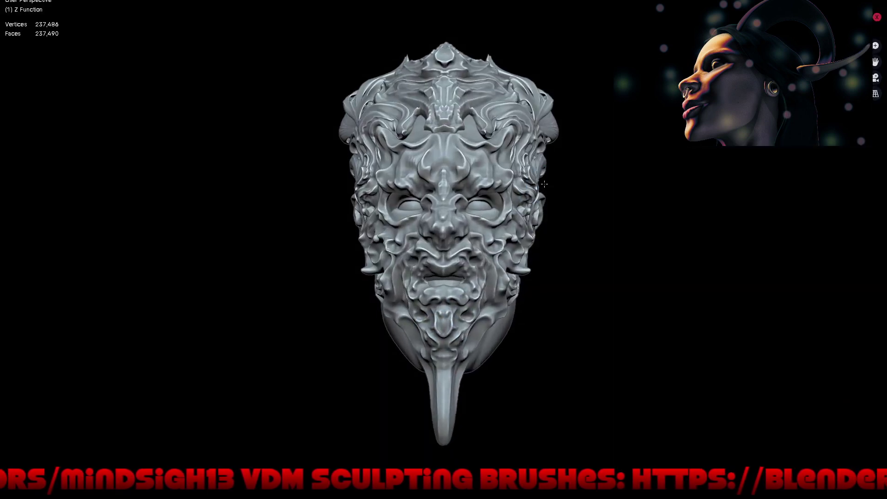
pyautogui.moveTo(544, 184)
pyautogui.mouseDown(button='middle')
pyautogui.moveTo(589, 197)
pyautogui.moveTo(536, 239)
pyautogui.moveTo(595, 224)
pyautogui.moveTo(568, 204)
pyautogui.moveTo(591, 178)
pyautogui.mouseUp(button='middle')
pyautogui.scroll(2, 596, 223)
pyautogui.scroll(3, 367, 165)
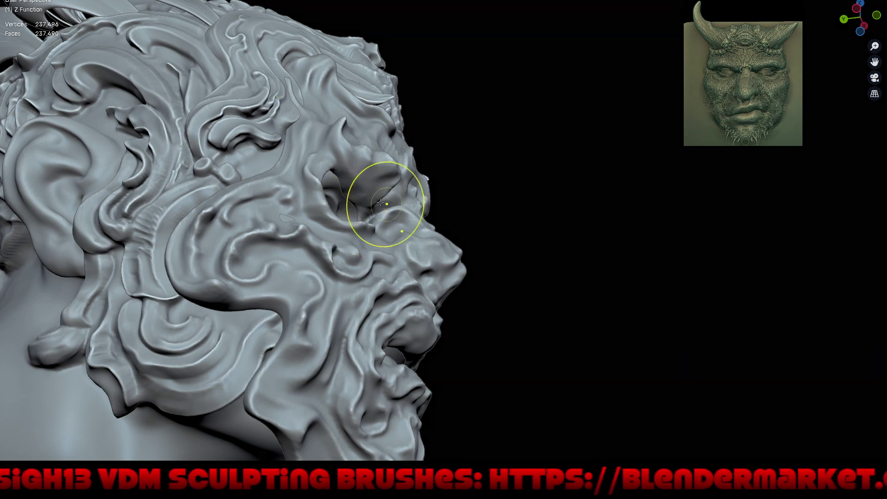
pyautogui.scroll(-3, 380, 203)
pyautogui.moveTo(380, 202); pyautogui.dragTo(325, 196, button='middle')
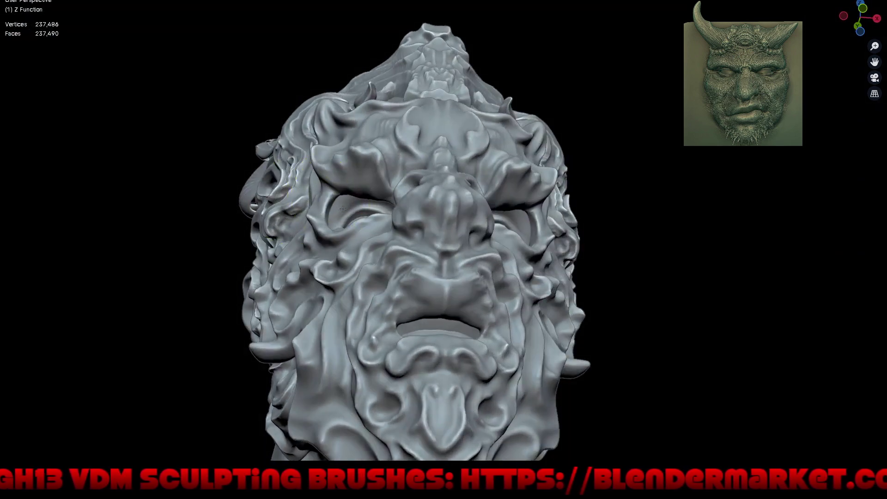
pyautogui.moveTo(318, 207); pyautogui.dragTo(319, 241, button='middle')
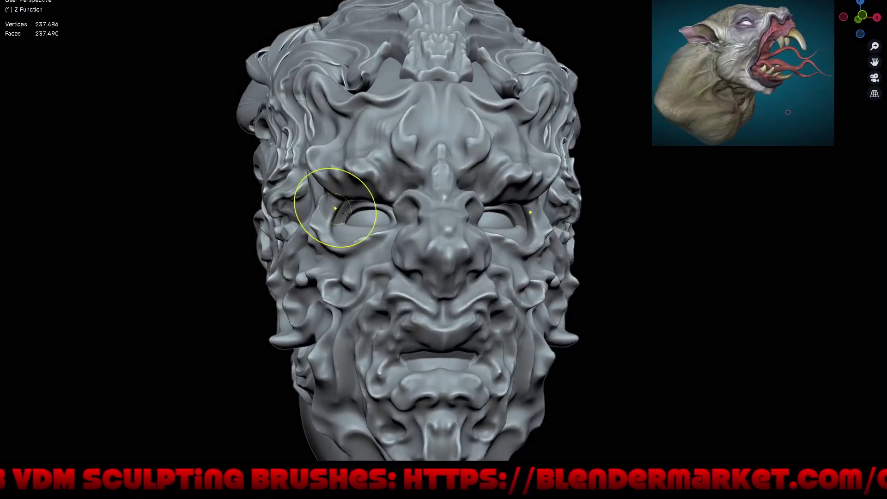
pyautogui.moveTo(335, 208); pyautogui.dragTo(342, 236, button='middle')
pyautogui.moveTo(345, 230); pyautogui.dragTo(355, 219)
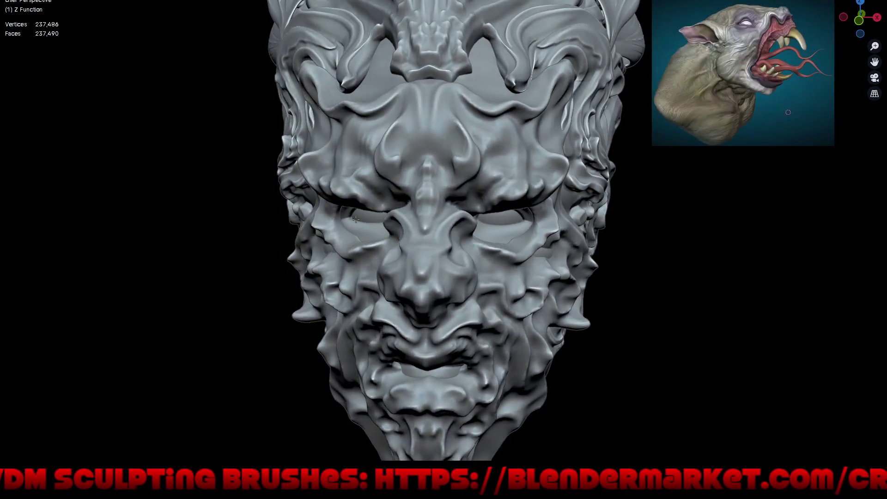
pyautogui.moveTo(338, 248); pyautogui.dragTo(365, 236, button='middle')
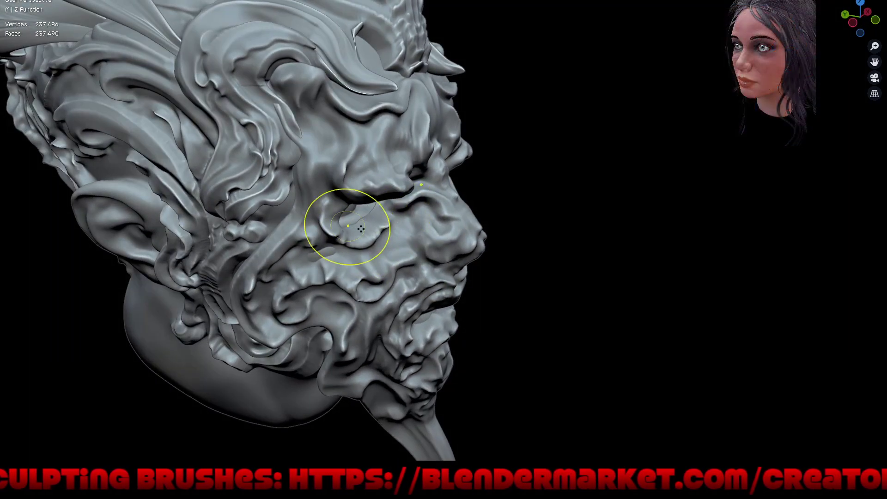
pyautogui.moveTo(428, 232)
pyautogui.mouseDown(button='middle')
pyautogui.moveTo(422, 302)
pyautogui.moveTo(480, 289)
pyautogui.mouseUp(button='middle')
pyautogui.scroll(-2, 422, 302)
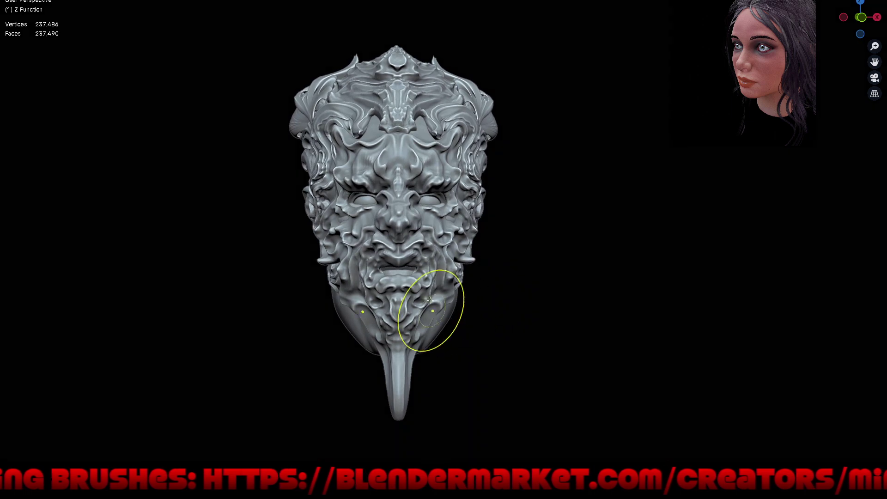
pyautogui.scroll(2, 430, 317)
pyautogui.scroll(2, 458, 217)
pyautogui.scroll(1, 455, 208)
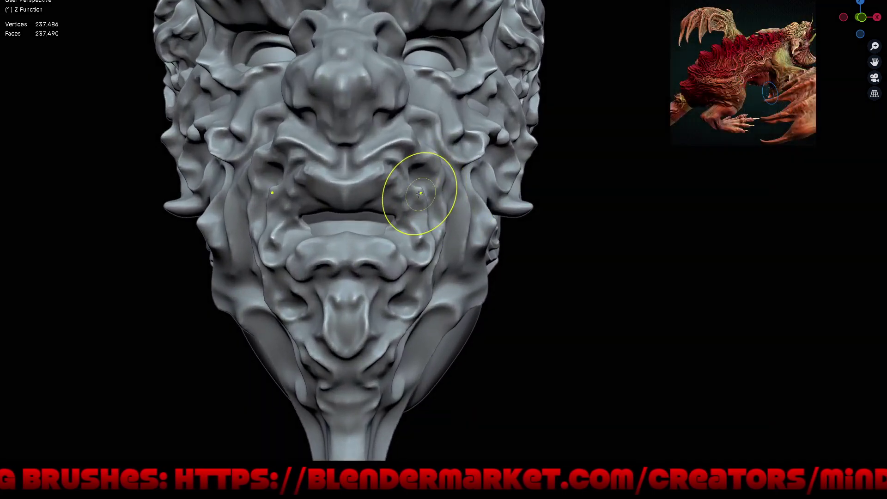
pyautogui.moveTo(405, 207); pyautogui.dragTo(421, 201)
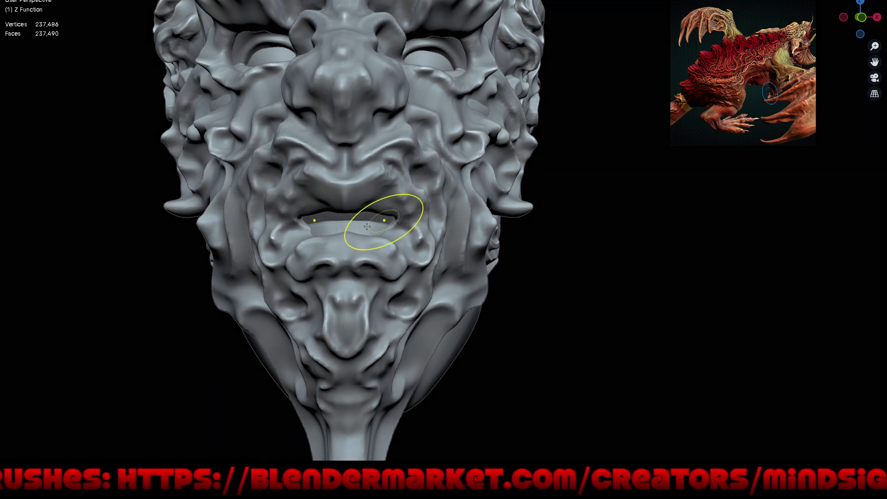
pyautogui.scroll(1, 392, 192)
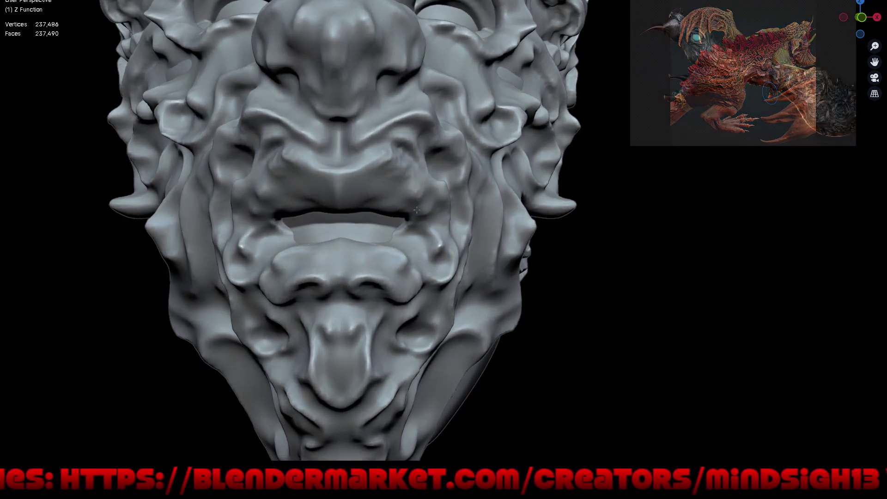
pyautogui.moveTo(342, 277)
pyautogui.mouseDown(button='middle')
pyautogui.moveTo(380, 242)
pyautogui.moveTo(396, 271)
pyautogui.mouseUp(button='middle')
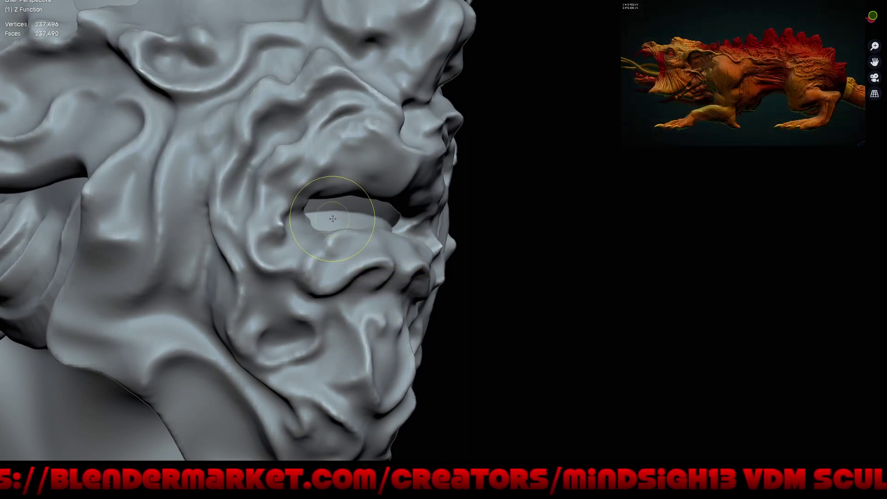
pyautogui.hotkey('alt', 'q')
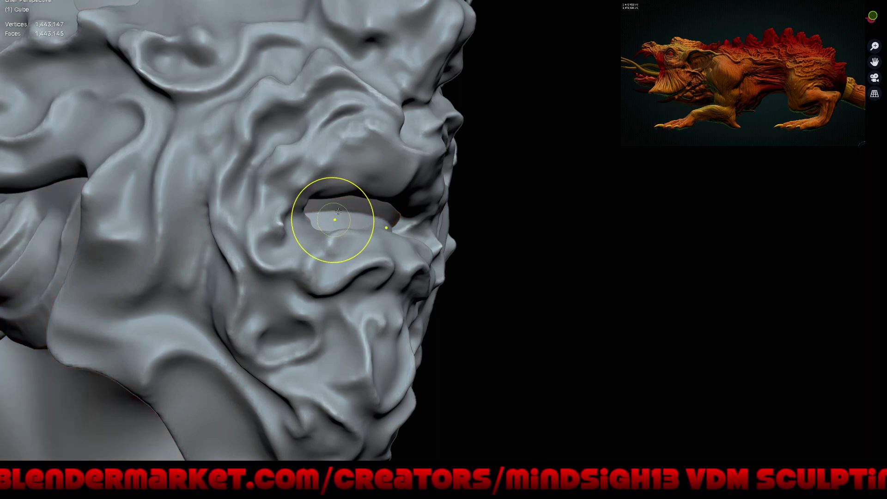
pyautogui.press('KP_Divide')
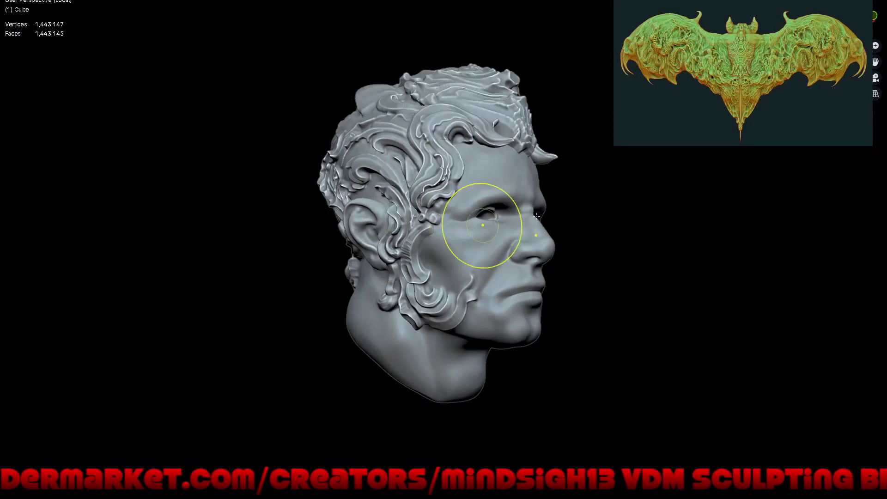
pyautogui.moveTo(536, 216); pyautogui.dragTo(564, 286, button='middle')
pyautogui.scroll(3, 522, 282)
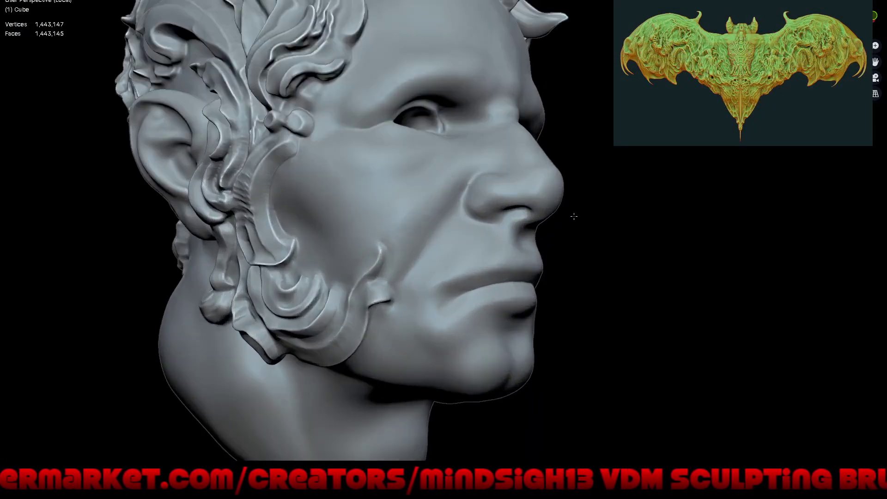
pyautogui.scroll(3, 515, 276)
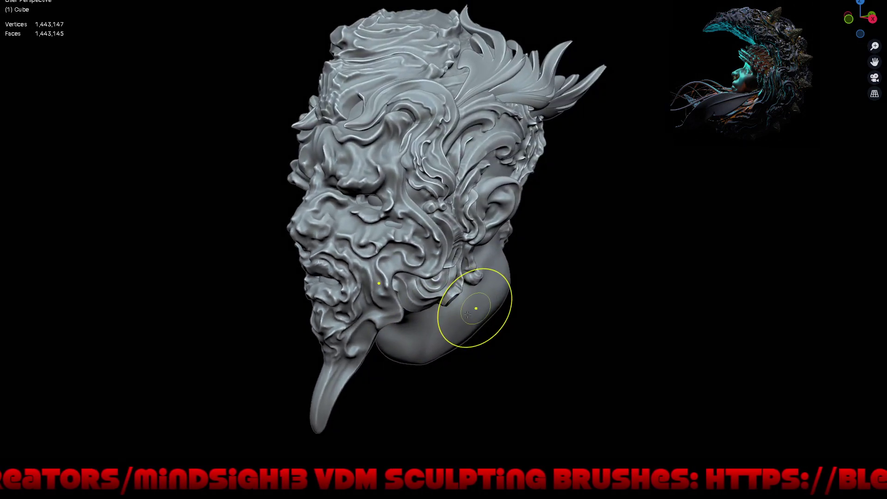
pyautogui.moveTo(496, 294); pyautogui.dragTo(435, 288, button='middle')
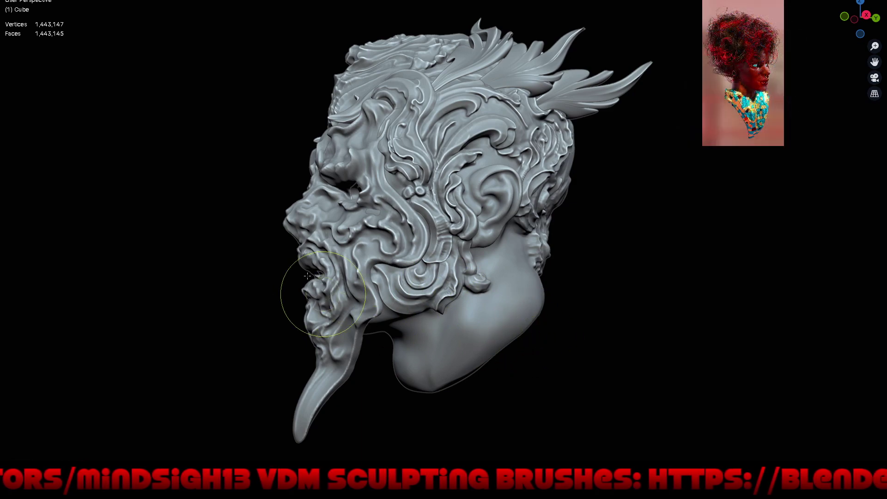
pyautogui.scroll(2, 310, 242)
pyautogui.moveTo(323, 214); pyautogui.dragTo(528, 248, button='middle')
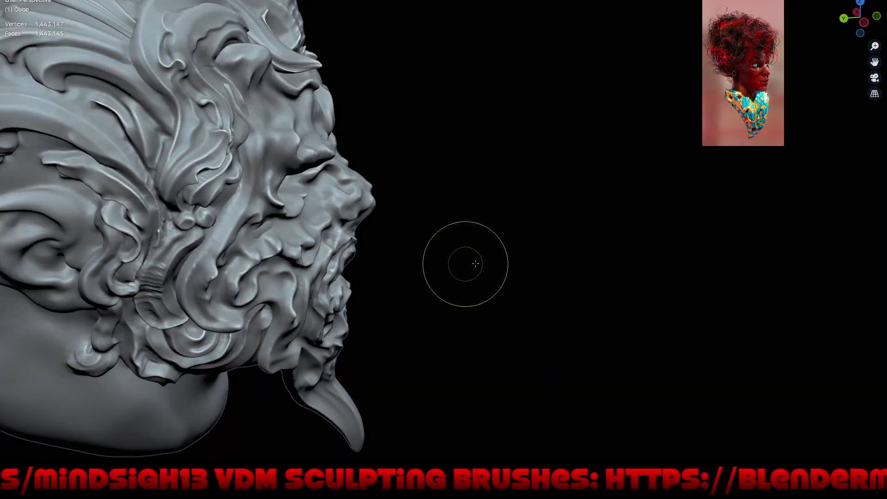
pyautogui.moveTo(475, 264)
pyautogui.mouseDown(button='middle')
pyautogui.moveTo(523, 267)
pyautogui.moveTo(467, 237)
pyautogui.moveTo(527, 269)
pyautogui.moveTo(486, 277)
pyautogui.mouseUp(button='middle')
pyautogui.scroll(2, 456, 239)
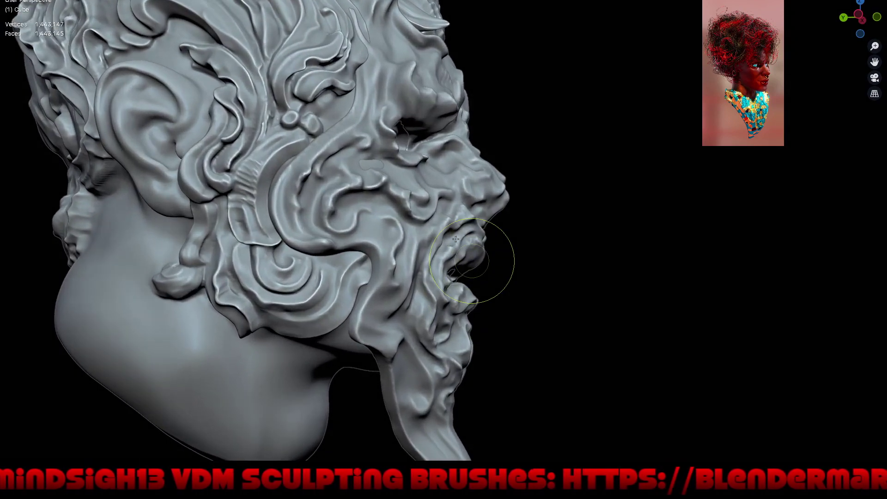
pyautogui.hotkey('shift', 'space')
pyautogui.click(504, 266)
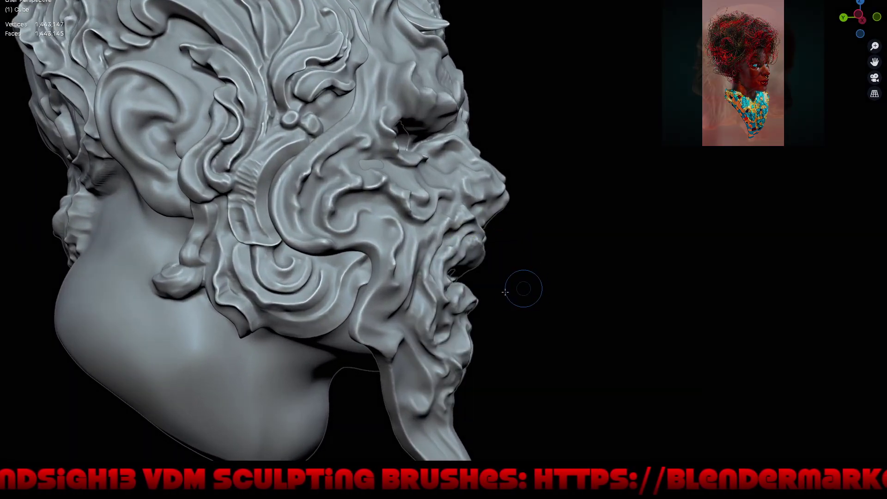
pyautogui.moveTo(522, 289)
pyautogui.mouseDown(button='middle')
pyautogui.moveTo(455, 283)
pyautogui.moveTo(423, 309)
pyautogui.mouseUp(button='middle')
pyautogui.scroll(2, 357, 267)
pyautogui.scroll(2, 358, 268)
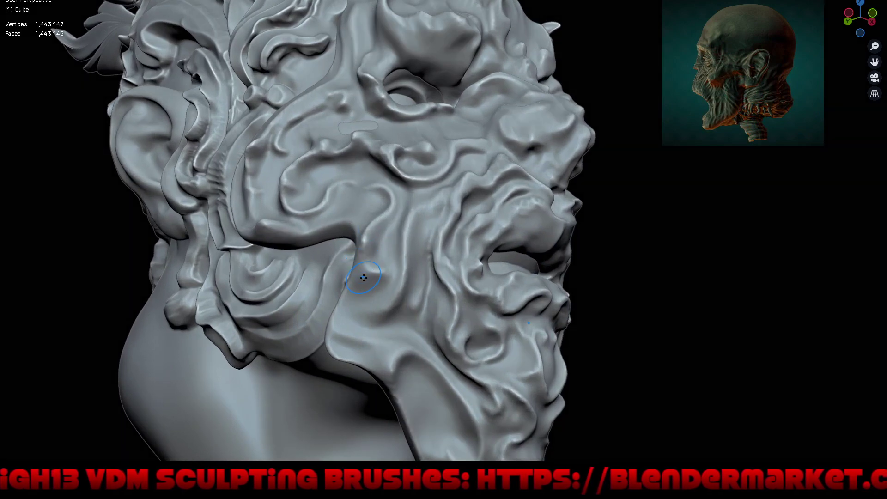
pyautogui.hotkey('alt', 'q')
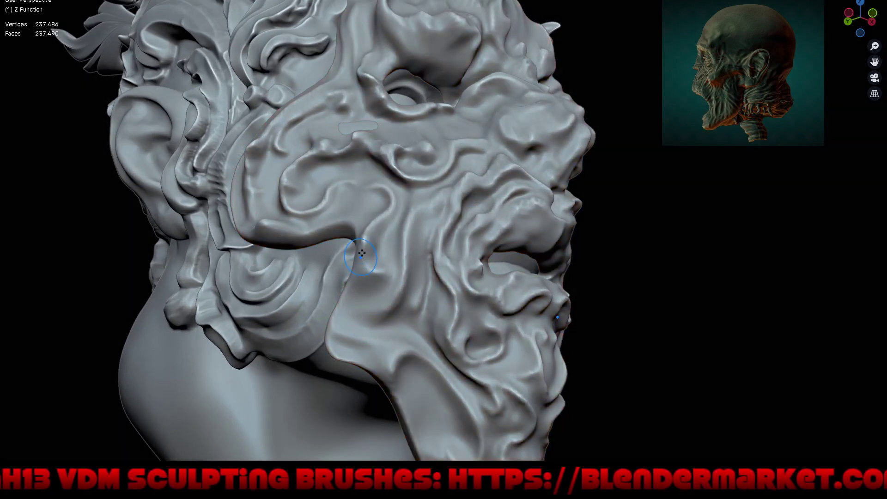
pyautogui.moveTo(370, 276)
pyautogui.mouseDown(button='middle')
pyautogui.moveTo(471, 293)
pyautogui.moveTo(520, 287)
pyautogui.moveTo(404, 306)
pyautogui.mouseUp(button='middle')
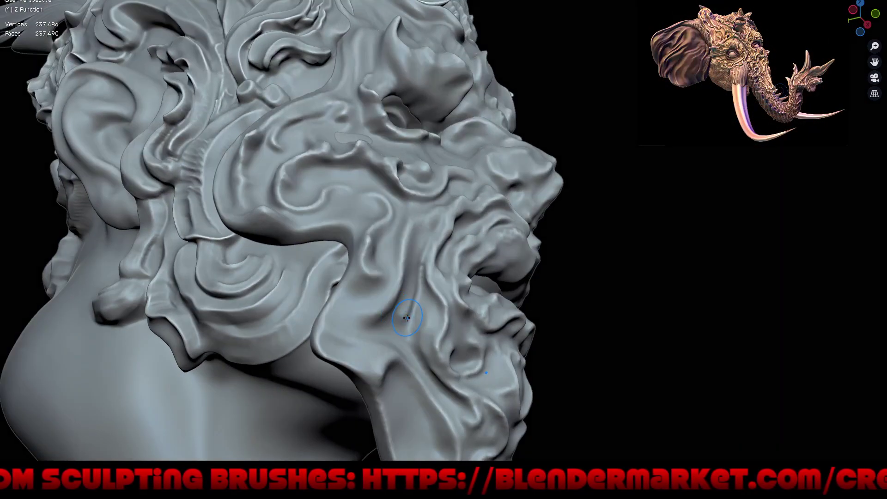
# Restore the full interface and hide the Z Function mask in the Outliner.
pyautogui.hotkey('ctrl', 'alt', 'space')
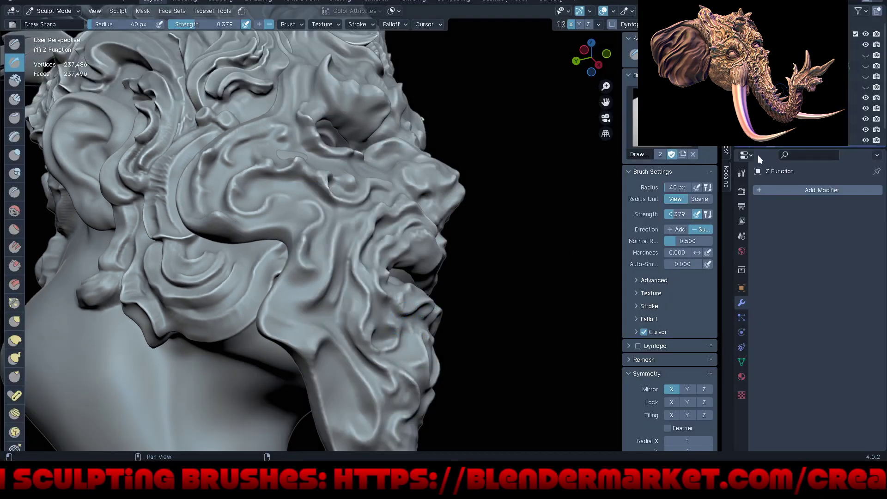
pyautogui.scroll(-1, 860, 139)
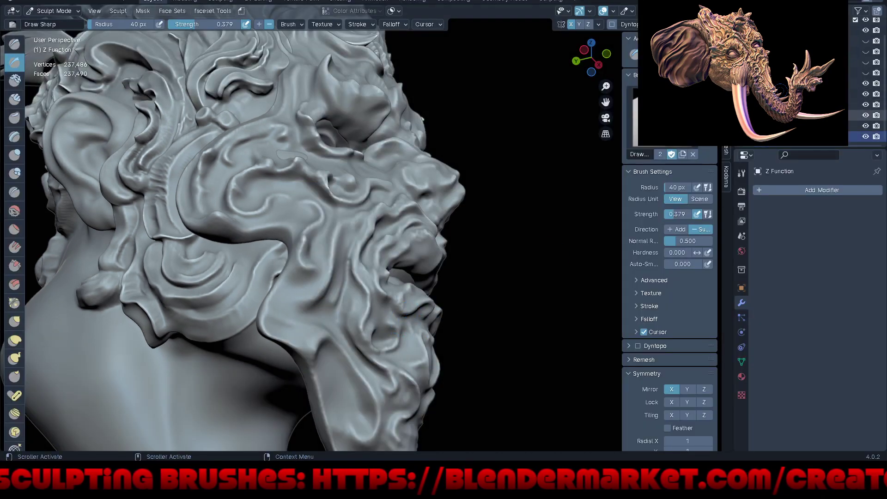
pyautogui.click(867, 138)
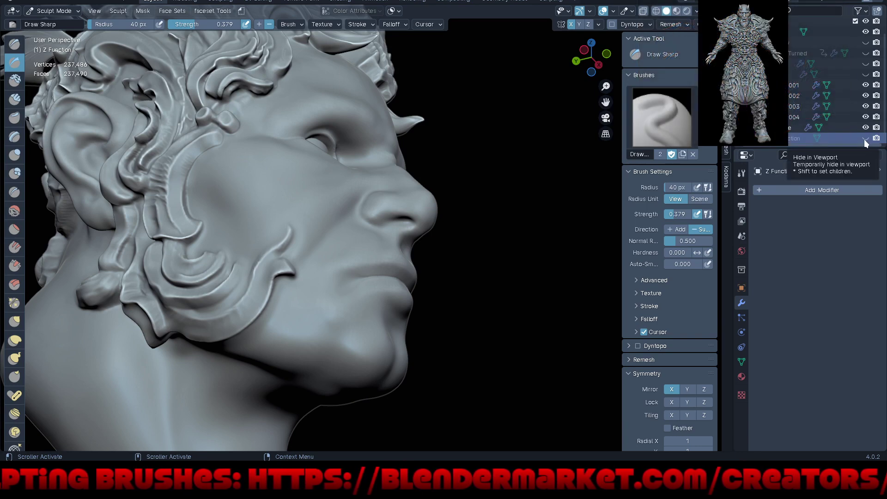
# Inspect the bare face from the side and back, then unhide the Z Function mask.
pyautogui.moveTo(492, 239)
pyautogui.mouseDown(button='middle')
pyautogui.moveTo(528, 278)
pyautogui.moveTo(504, 281)
pyautogui.moveTo(481, 259)
pyautogui.mouseUp(button='middle')
pyautogui.scroll(-4, 453, 268)
pyautogui.scroll(-1, 500, 309)
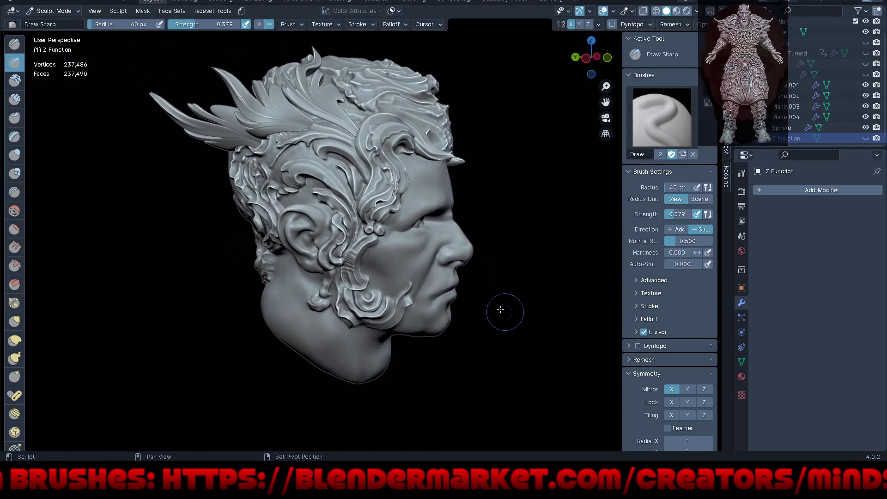
pyautogui.moveTo(501, 309)
pyautogui.mouseDown(button='middle')
pyautogui.moveTo(516, 326)
pyautogui.moveTo(549, 274)
pyautogui.mouseUp(button='middle')
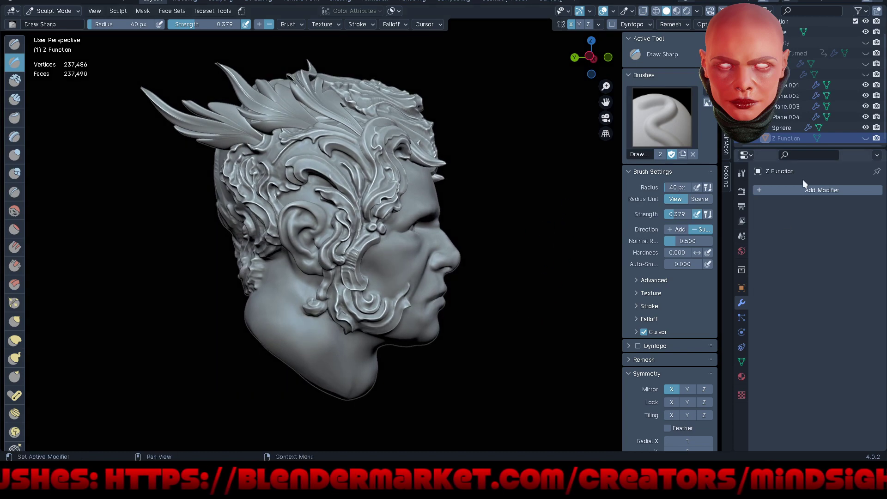
pyautogui.click(865, 138)
pyautogui.moveTo(574, 251)
pyautogui.mouseDown(button='middle')
pyautogui.moveTo(452, 301)
pyautogui.moveTo(488, 314)
pyautogui.moveTo(482, 297)
pyautogui.moveTo(502, 313)
pyautogui.mouseUp(button='middle')
# Maximise the viewport and zoom in on the mask's brow.
pyautogui.hotkey('ctrl', 'alt', 'space')
pyautogui.scroll(-3, 505, 297)
pyautogui.scroll(2, 390, 164)
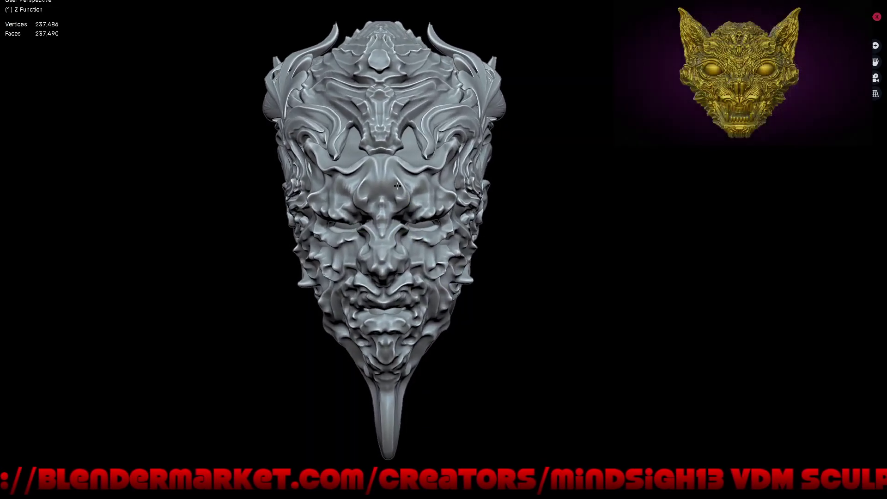
pyautogui.scroll(2, 391, 163)
pyautogui.scroll(2, 390, 163)
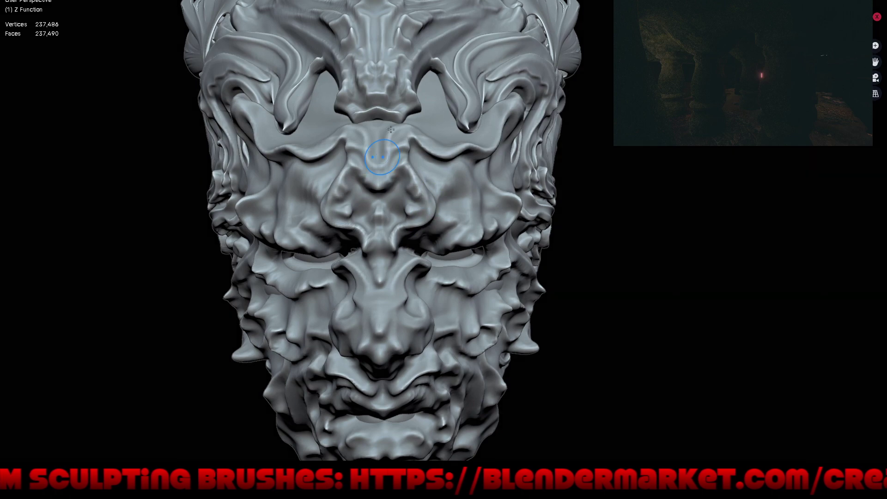
# Deepen the brow crease symmetrically with the mirrored Draw Sharp brush.
pyautogui.moveTo(396, 140)
pyautogui.mouseDown()
pyautogui.moveTo(418, 134)
pyautogui.moveTo(436, 148)
pyautogui.moveTo(465, 147)
pyautogui.mouseUp()
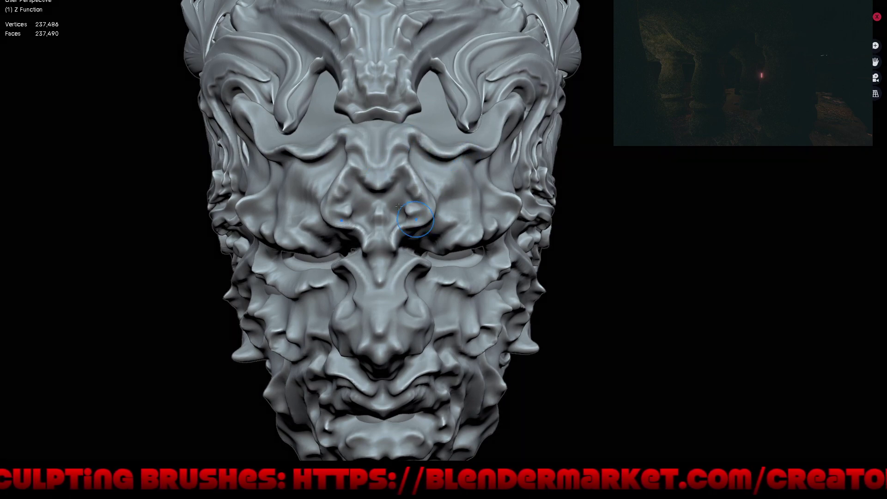
pyautogui.scroll(-5, 398, 207)
pyautogui.moveTo(485, 301)
pyautogui.keyDown('shift'); pyautogui.mouseDown(button='middle')
pyautogui.moveTo(499, 302)
pyautogui.moveTo(464, 315)
pyautogui.moveTo(496, 158)
pyautogui.mouseUp(button='middle'); pyautogui.keyUp('shift')
pyautogui.scroll(3, 496, 159)
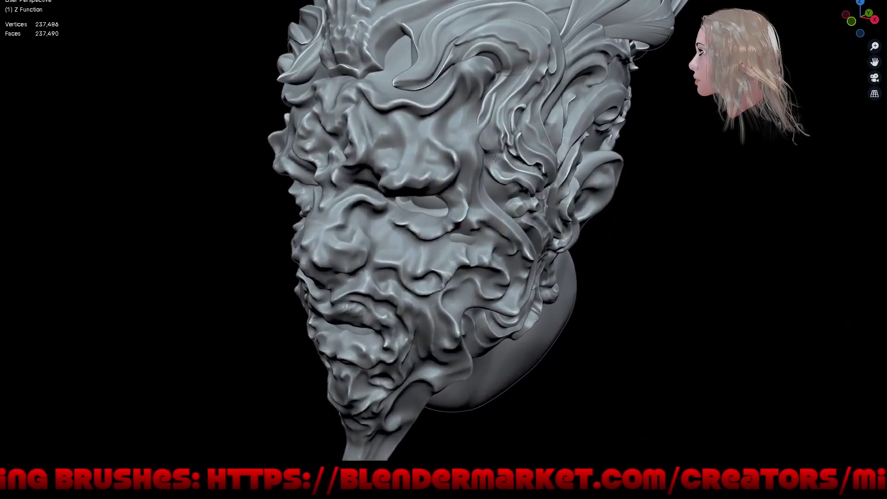
pyautogui.scroll(1, 427, 202)
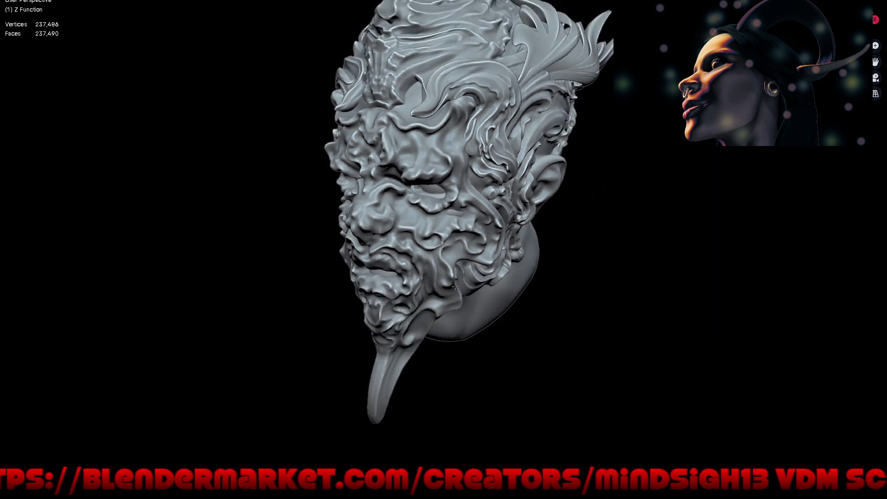
# Stroke the mask's lower lip with a mirrored VDM brush, rounding the curl at the mouth corner.
pyautogui.moveTo(455, 287)
pyautogui.mouseDown(button='middle')
pyautogui.moveTo(519, 281)
pyautogui.moveTo(493, 278)
pyautogui.moveTo(487, 265)
pyautogui.moveTo(505, 239)
pyautogui.moveTo(462, 194)
pyautogui.mouseUp(button='middle')
pyautogui.scroll(5, 437, 171)
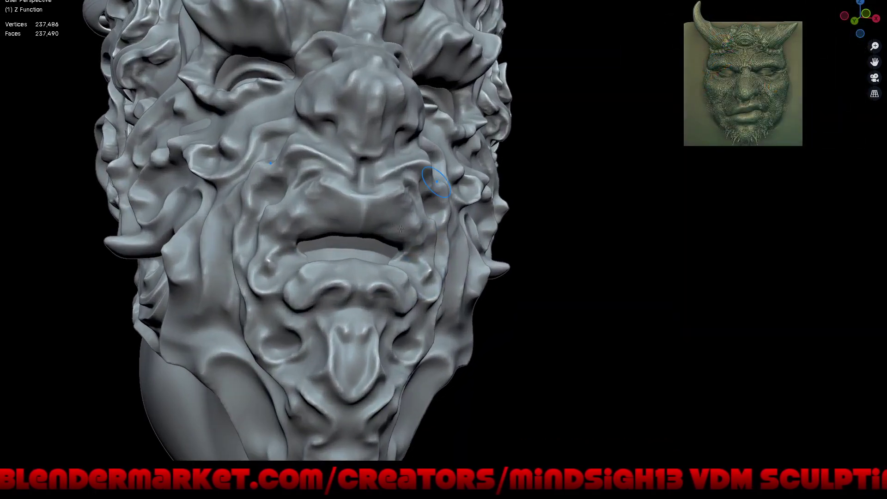
pyautogui.moveTo(400, 229); pyautogui.dragTo(359, 211, button='middle')
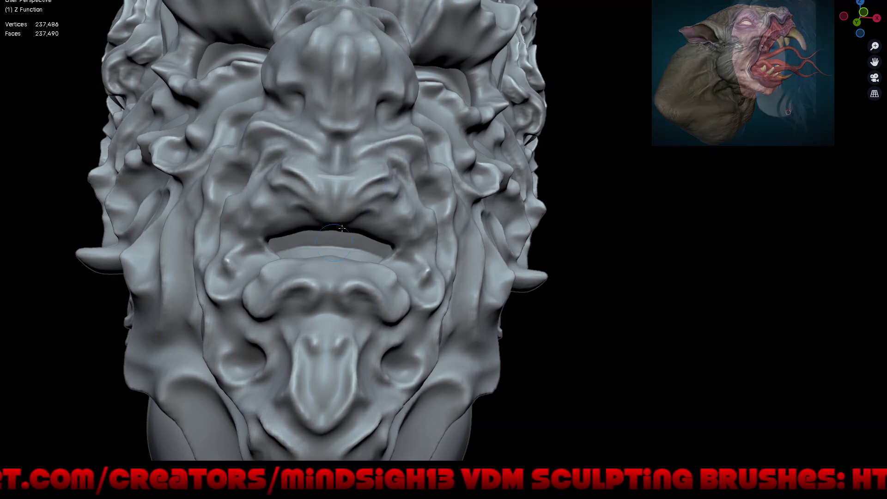
pyautogui.scroll(-5, 361, 204)
pyautogui.moveTo(418, 278); pyautogui.dragTo(428, 341, button='middle')
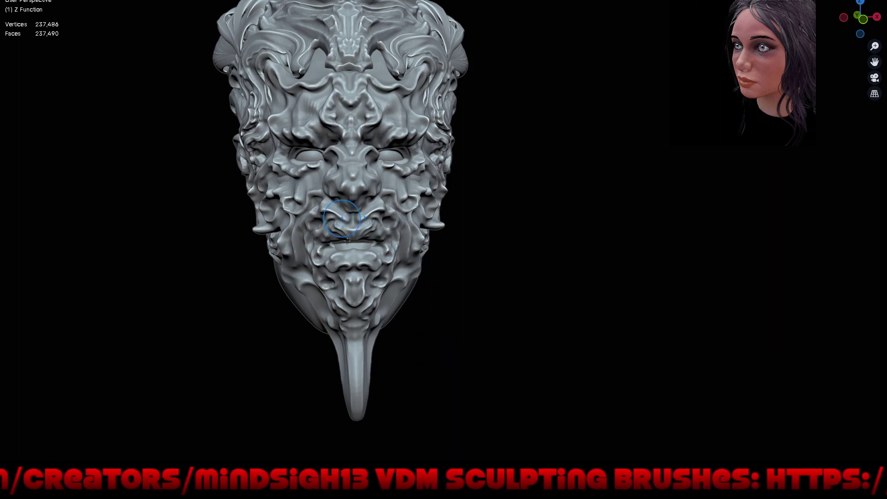
pyautogui.scroll(1, 346, 240)
pyautogui.scroll(4, 347, 241)
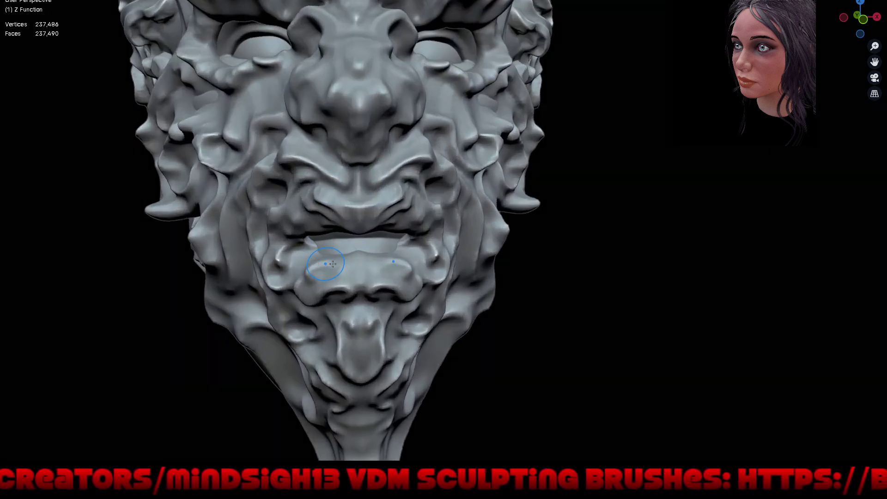
pyautogui.moveTo(308, 266); pyautogui.dragTo(343, 285)
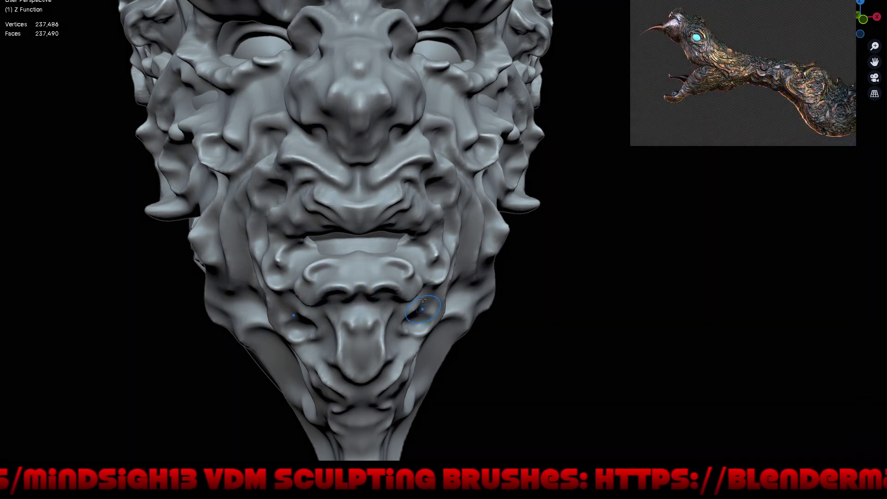
pyautogui.moveTo(351, 291)
pyautogui.mouseDown(button='middle')
pyautogui.moveTo(380, 252)
pyautogui.moveTo(400, 301)
pyautogui.mouseUp(button='middle')
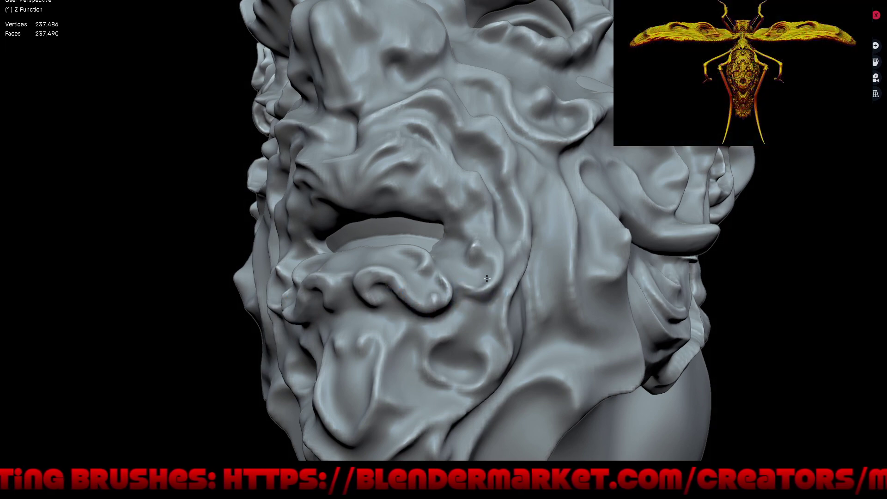
# Sculpt a raised ridge down the mask's brow with the VDM brush.
pyautogui.scroll(-5, 453, 286)
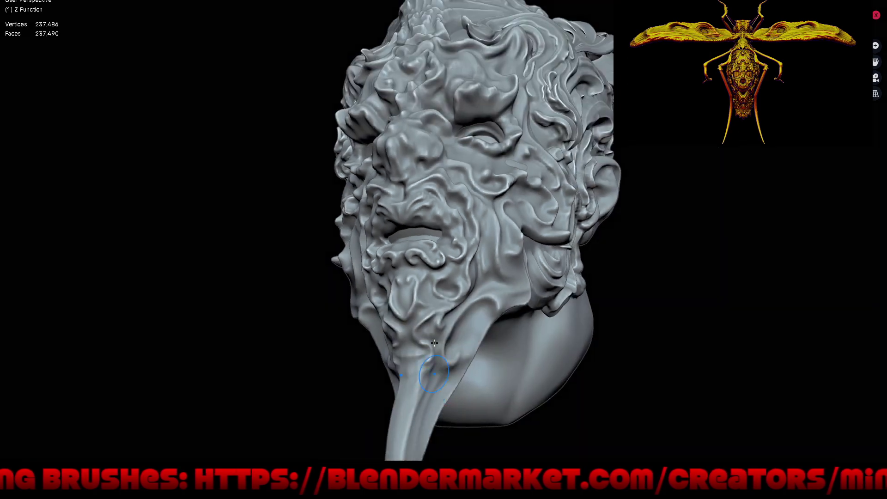
pyautogui.moveTo(454, 287)
pyautogui.mouseDown(button='middle')
pyautogui.moveTo(476, 353)
pyautogui.moveTo(578, 346)
pyautogui.moveTo(521, 347)
pyautogui.moveTo(525, 339)
pyautogui.moveTo(531, 346)
pyautogui.moveTo(523, 298)
pyautogui.moveTo(436, 287)
pyautogui.mouseUp(button='middle')
pyautogui.scroll(2, 524, 298)
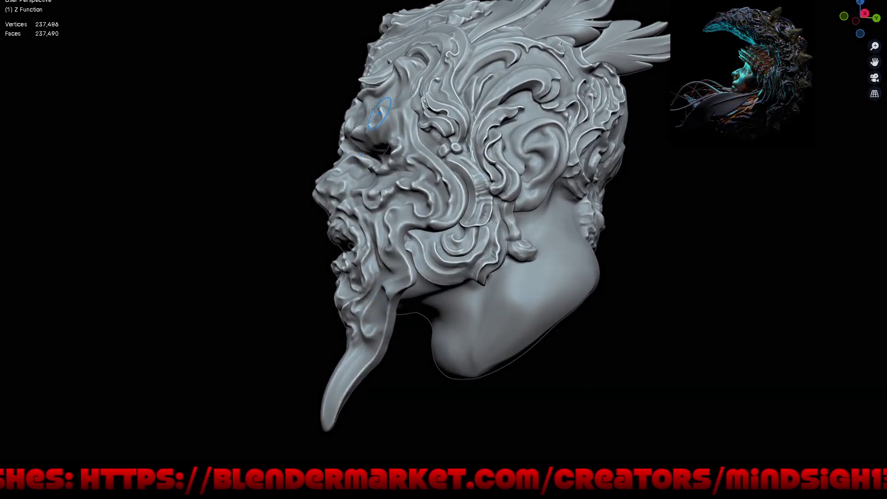
pyautogui.scroll(3, 375, 109)
pyautogui.scroll(2, 409, 120)
pyautogui.moveTo(393, 107)
pyautogui.mouseDown()
pyautogui.moveTo(418, 185)
pyautogui.moveTo(398, 179)
pyautogui.mouseUp()
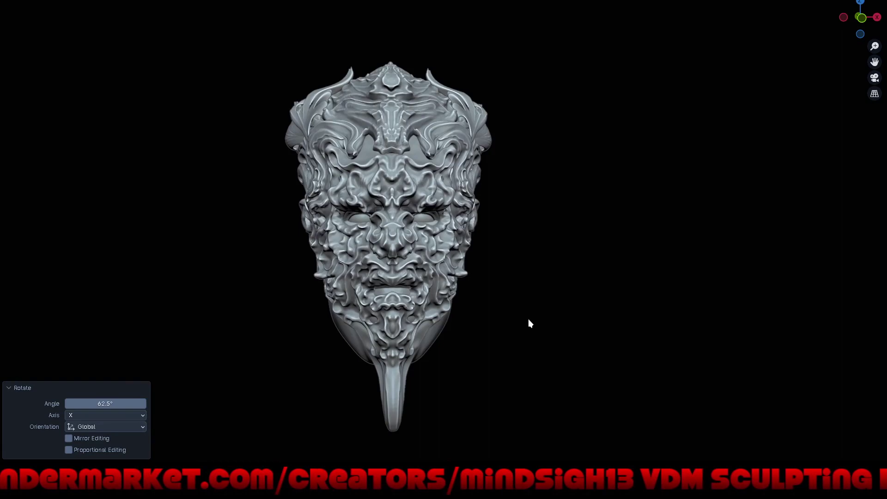
# Return to Sculpt Mode and select the Draw Sharp brush from the favourites menu.
pyautogui.moveTo(530, 324); pyautogui.dragTo(528, 271, button='middle')
pyautogui.moveTo(578, 307)
pyautogui.mouseDown(button='middle')
pyautogui.moveTo(532, 308)
pyautogui.moveTo(454, 287)
pyautogui.moveTo(466, 282)
pyautogui.moveTo(450, 296)
pyautogui.mouseUp(button='middle')
pyautogui.scroll(2, 443, 287)
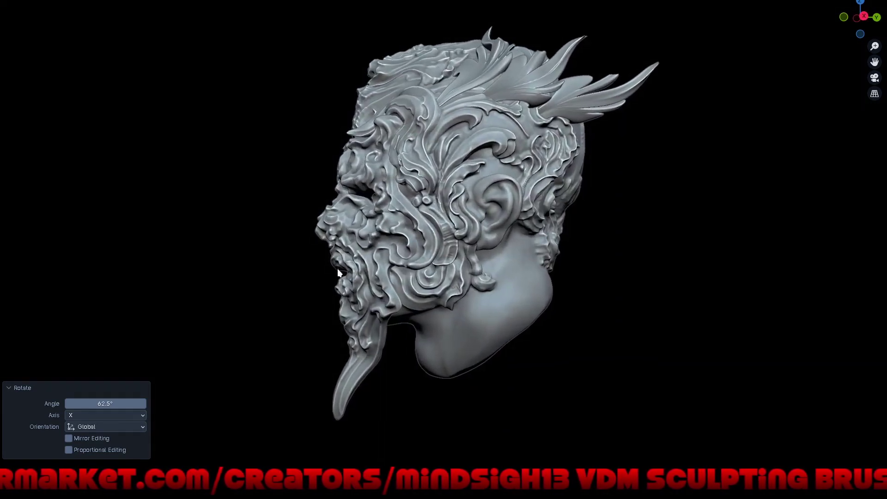
pyautogui.scroll(2, 348, 218)
pyautogui.scroll(2, 417, 253)
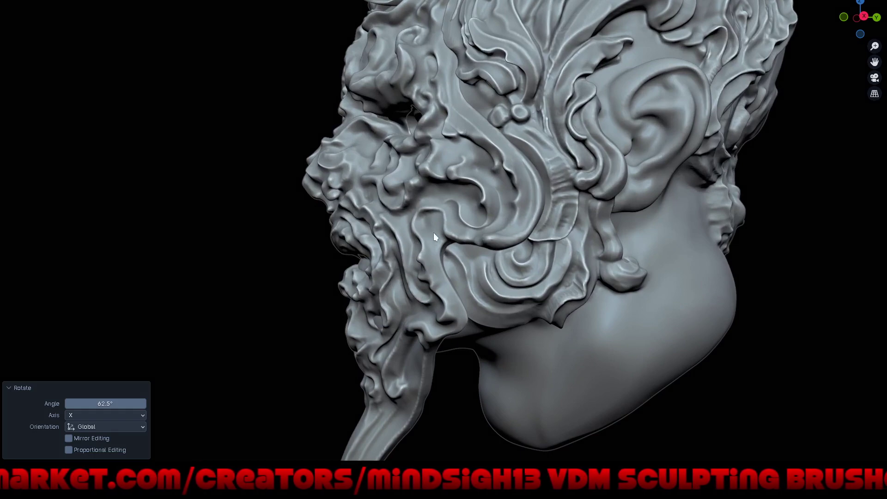
pyautogui.hotkey('ctrl', 'Tab')
pyautogui.click(431, 295)
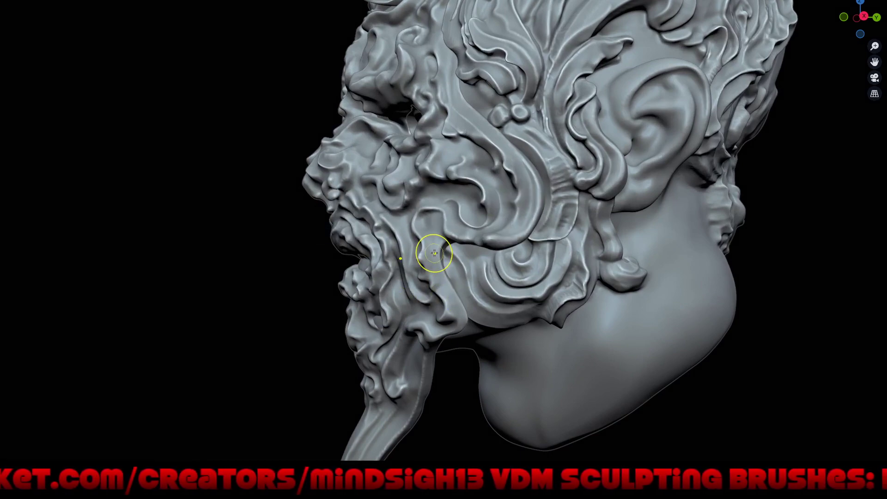
pyautogui.press('q')
pyautogui.click(433, 253)
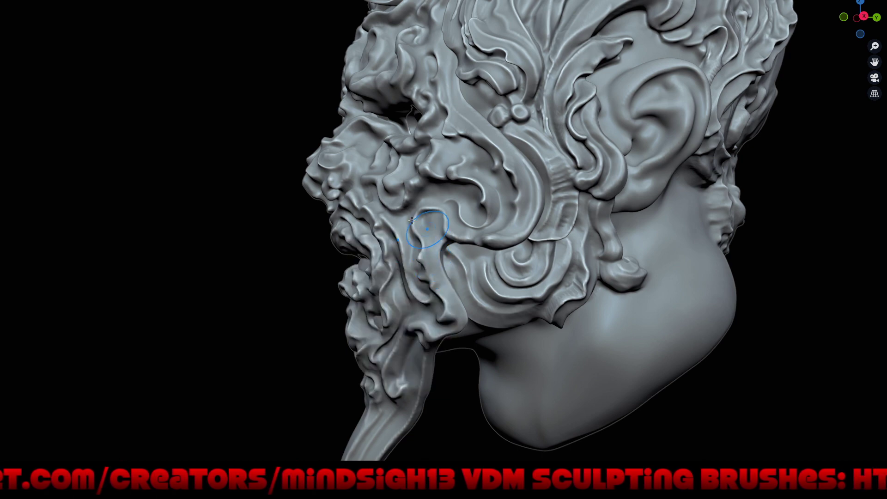
# Add sharp detail around the mouth and the beard near the chin.
pyautogui.moveTo(430, 240); pyautogui.dragTo(402, 242, button='middle')
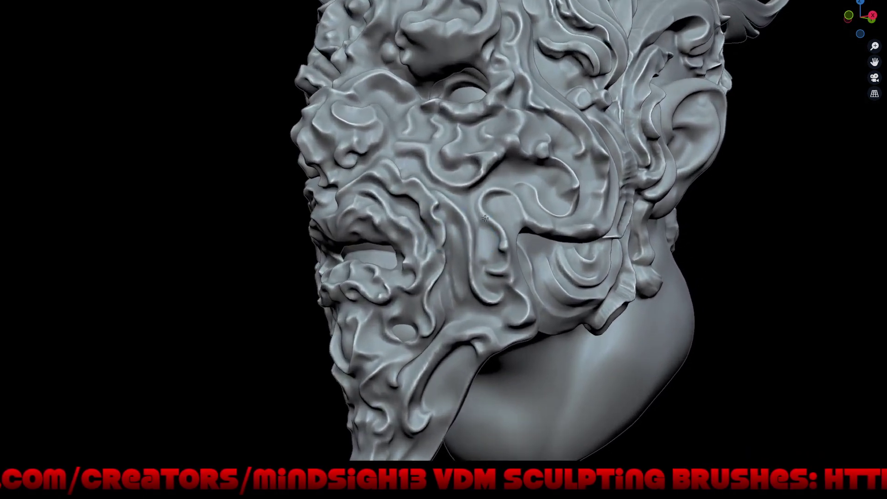
pyautogui.scroll(-4, 402, 241)
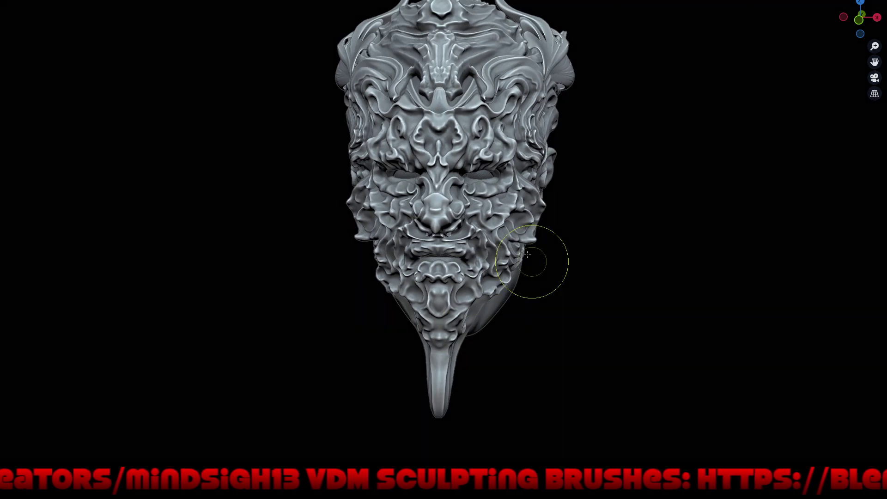
pyautogui.moveTo(535, 257)
pyautogui.mouseDown(button='middle')
pyautogui.moveTo(520, 285)
pyautogui.moveTo(604, 251)
pyautogui.moveTo(631, 253)
pyautogui.moveTo(580, 259)
pyautogui.mouseUp(button='middle')
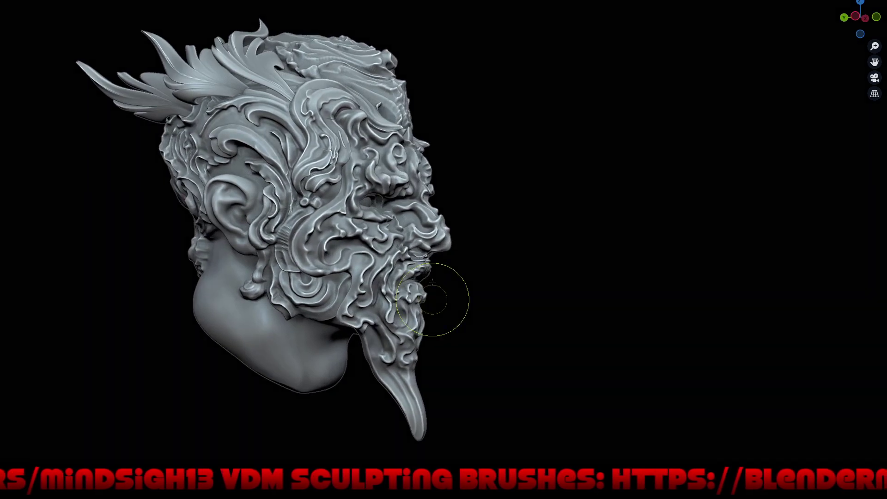
pyautogui.scroll(3, 439, 297)
pyautogui.moveTo(412, 282); pyautogui.dragTo(416, 324)
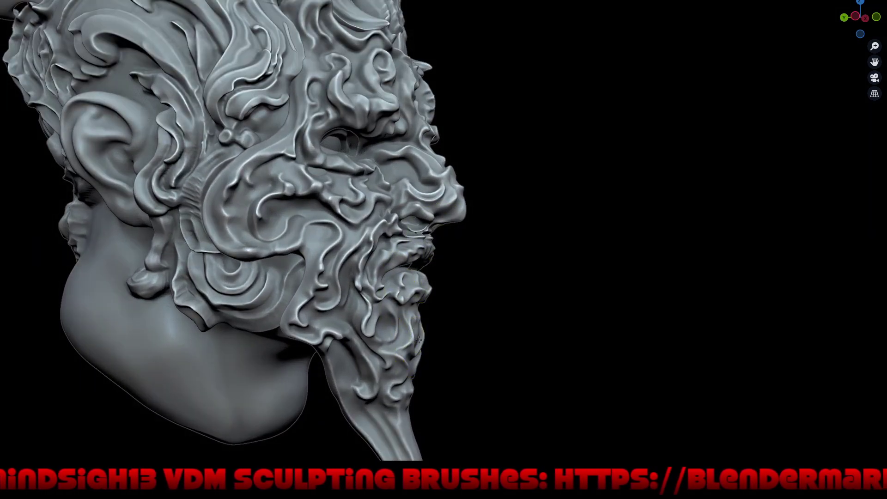
pyautogui.moveTo(424, 341)
pyautogui.mouseDown()
pyautogui.moveTo(406, 362)
pyautogui.moveTo(417, 370)
pyautogui.mouseUp()
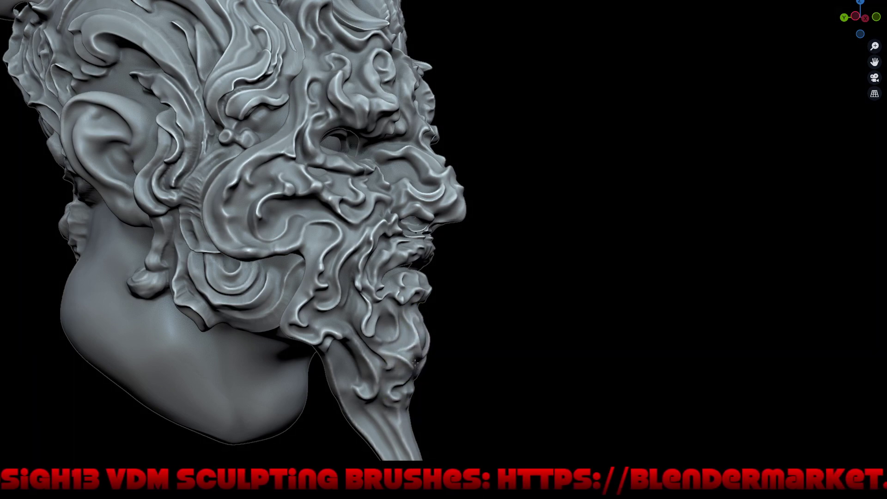
pyautogui.scroll(-3, 444, 351)
pyautogui.moveTo(471, 337)
pyautogui.mouseDown(button='middle')
pyautogui.moveTo(562, 294)
pyautogui.moveTo(499, 303)
pyautogui.moveTo(489, 293)
pyautogui.mouseUp(button='middle')
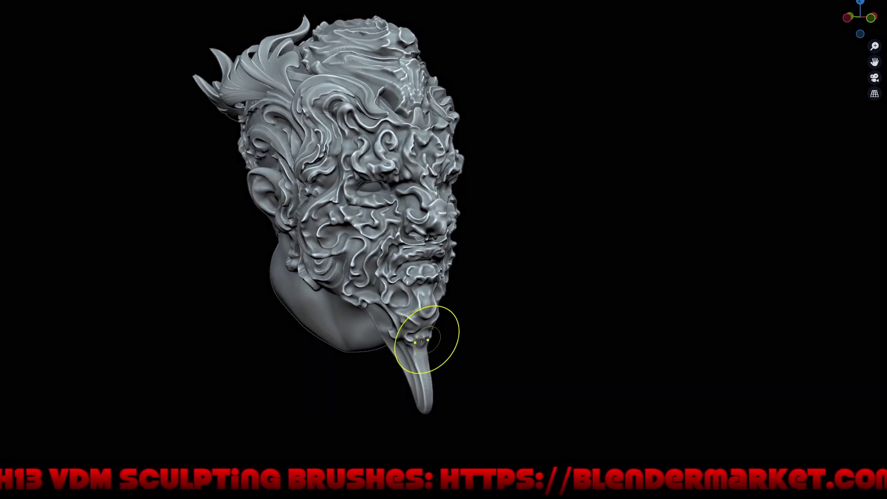
pyautogui.moveTo(422, 340); pyautogui.dragTo(427, 338)
pyautogui.moveTo(445, 333)
pyautogui.mouseDown(button='middle')
pyautogui.moveTo(455, 306)
pyautogui.moveTo(436, 317)
pyautogui.mouseUp(button='middle')
pyautogui.scroll(2, 436, 317)
# Switch to a face-shaped VDM brush and zoom in on the chin above the spike.
pyautogui.scroll(1, 462, 309)
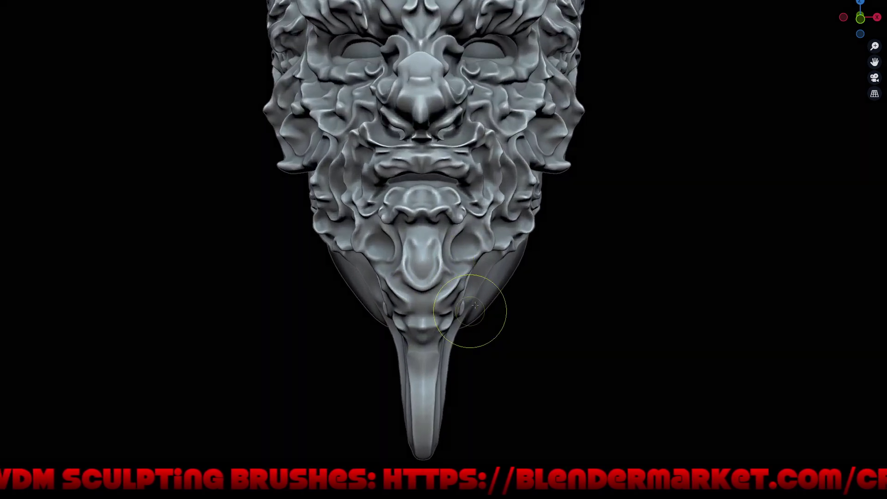
pyautogui.scroll(1, 483, 305)
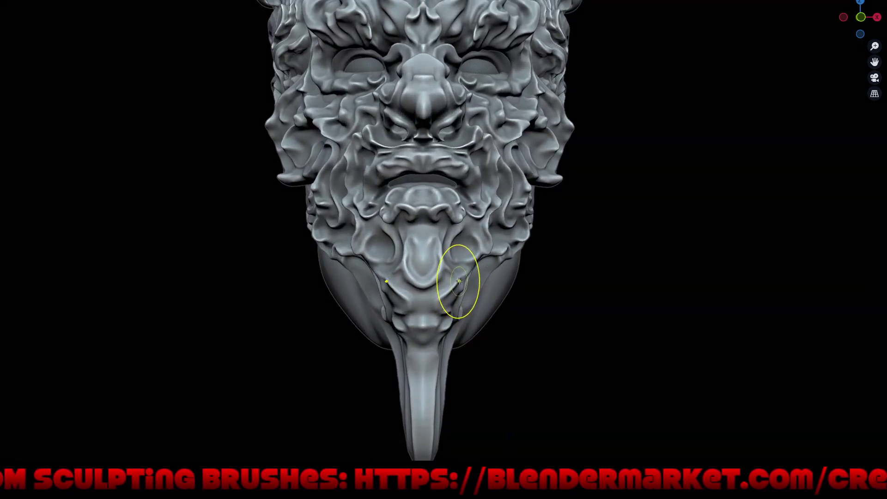
pyautogui.hotkey('shift', 'space')
pyautogui.click(450, 255)
pyautogui.scroll(1, 439, 282)
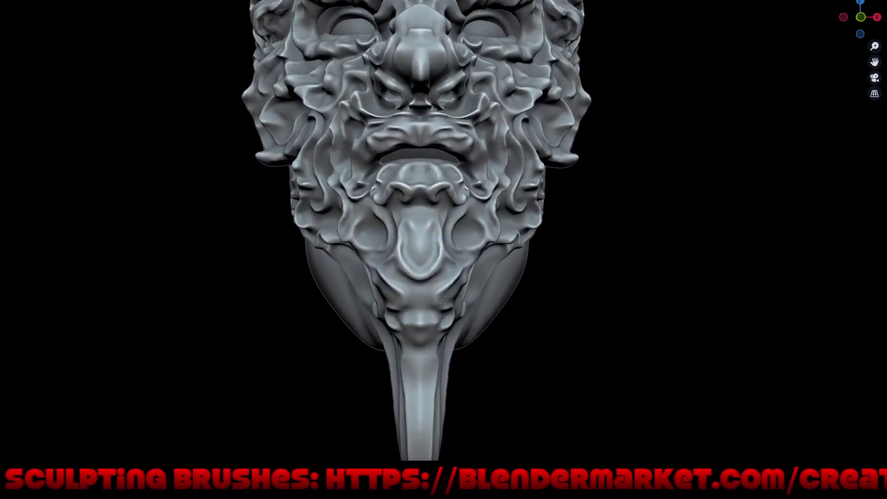
pyautogui.scroll(1, 430, 308)
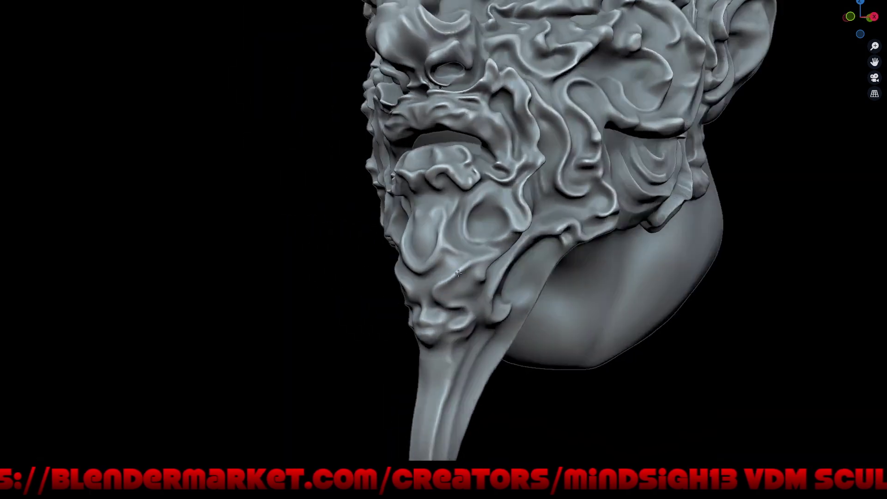
# Orbit between front and three-quarter views and zoom in and out to inspect the mask's chin spike.
pyautogui.moveTo(442, 296); pyautogui.dragTo(461, 288, button='middle')
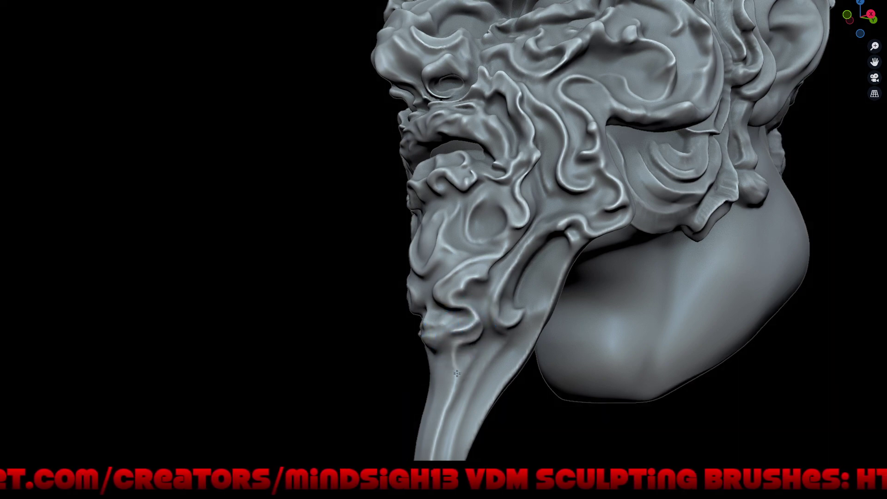
pyautogui.scroll(-3, 462, 370)
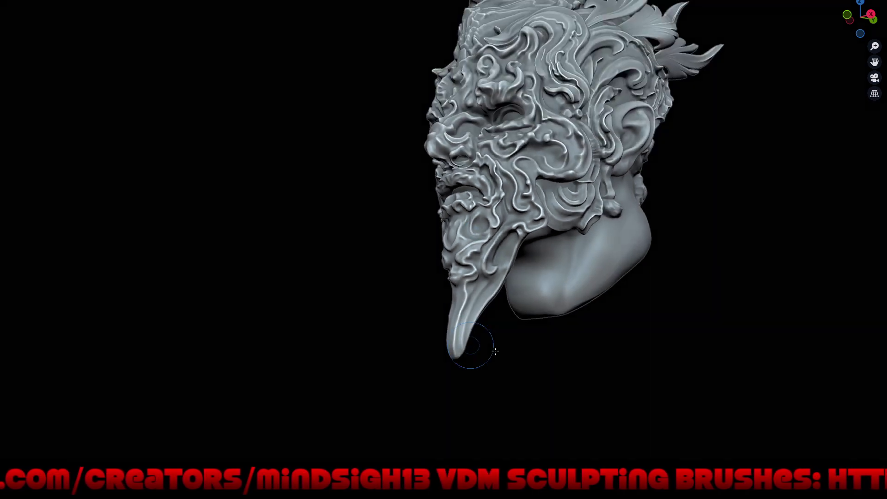
pyautogui.moveTo(496, 352)
pyautogui.mouseDown(button='middle')
pyautogui.moveTo(559, 349)
pyautogui.moveTo(556, 293)
pyautogui.moveTo(548, 313)
pyautogui.moveTo(508, 333)
pyautogui.moveTo(457, 231)
pyautogui.mouseUp(button='middle')
pyautogui.scroll(2, 451, 225)
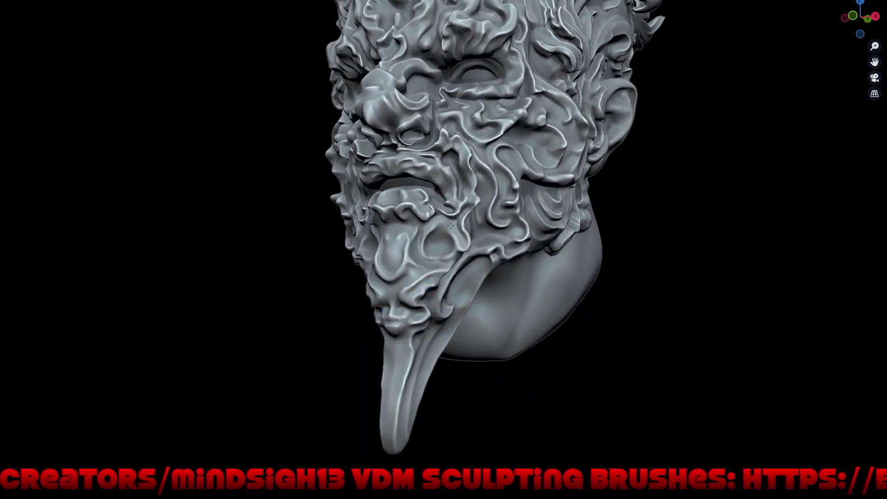
pyautogui.scroll(1, 450, 225)
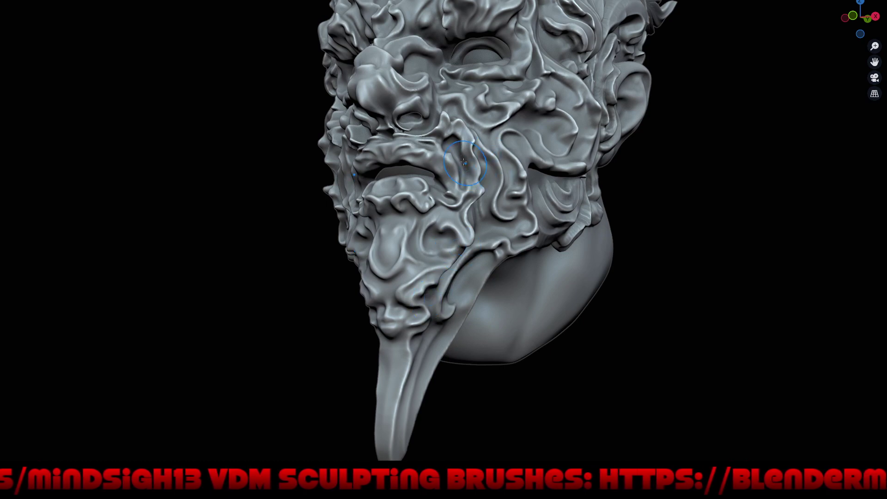
pyautogui.moveTo(432, 254); pyautogui.dragTo(456, 239, button='middle')
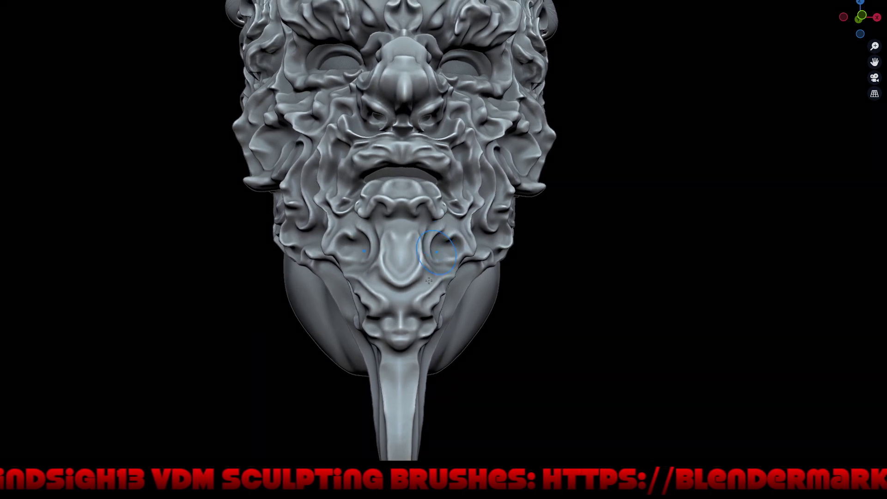
pyautogui.moveTo(444, 243); pyautogui.dragTo(473, 272, button='middle')
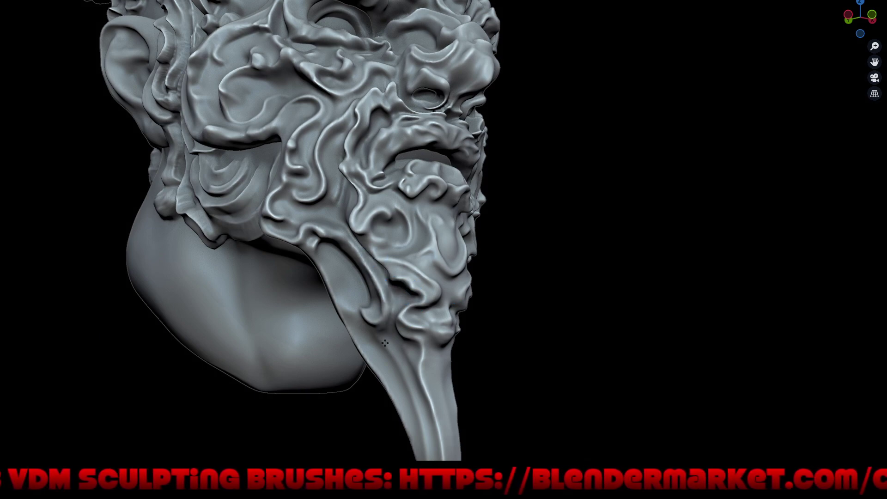
pyautogui.scroll(-3, 385, 343)
pyautogui.scroll(-2, 416, 342)
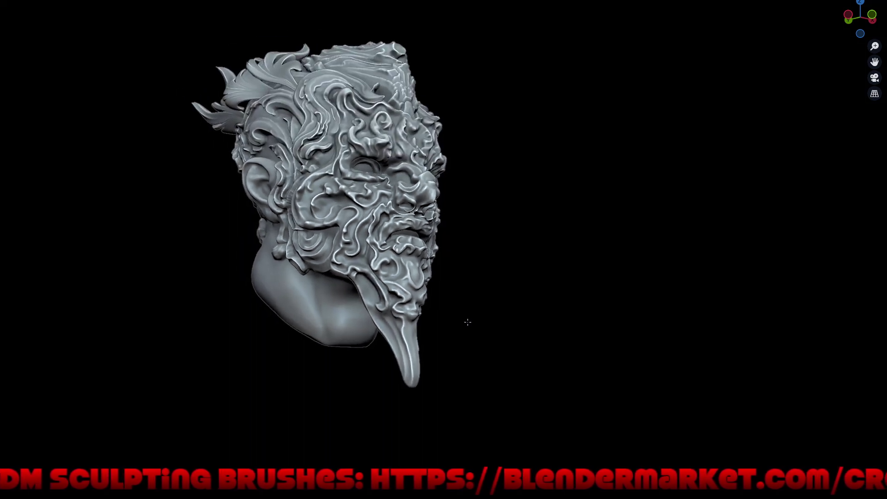
pyautogui.moveTo(495, 317)
pyautogui.mouseDown(button='middle')
pyautogui.moveTo(461, 337)
pyautogui.moveTo(538, 332)
pyautogui.moveTo(515, 326)
pyautogui.moveTo(531, 348)
pyautogui.mouseUp(button='middle')
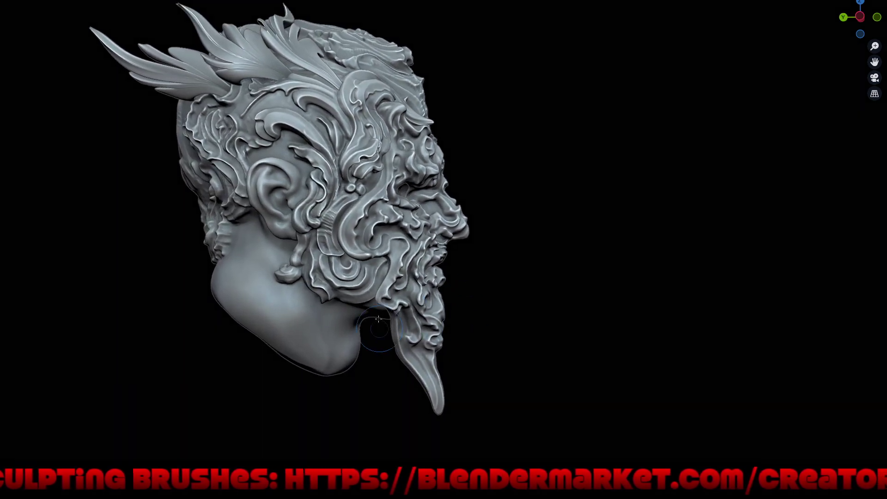
pyautogui.scroll(2, 378, 319)
pyautogui.scroll(2, 375, 305)
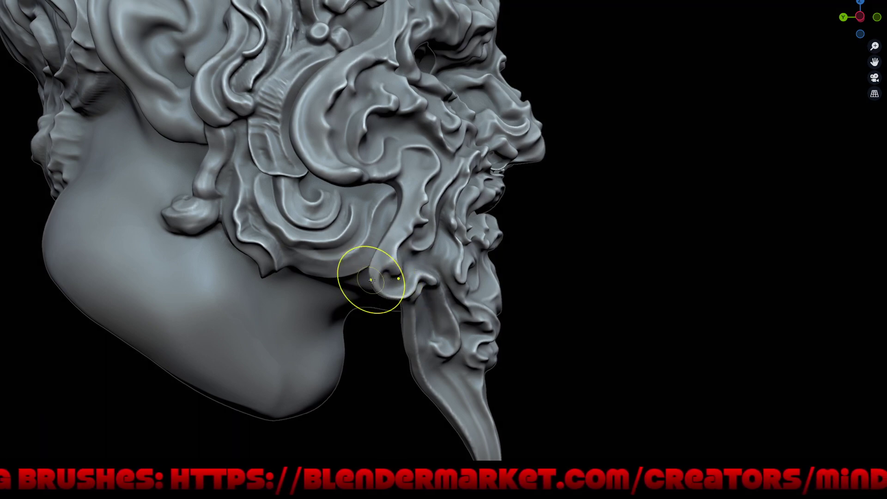
pyautogui.scroll(-2, 366, 356)
pyautogui.scroll(-3, 372, 416)
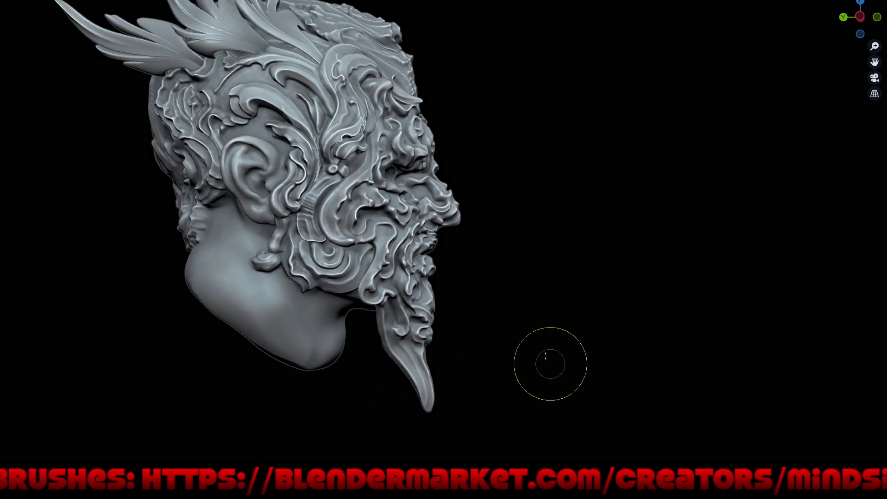
pyautogui.moveTo(545, 356)
pyautogui.keyDown('shift'); pyautogui.mouseDown(button='middle')
pyautogui.moveTo(561, 328)
pyautogui.moveTo(521, 336)
pyautogui.moveTo(532, 320)
pyautogui.moveTo(510, 320)
pyautogui.moveTo(509, 330)
pyautogui.mouseUp(button='middle'); pyautogui.keyUp('shift')
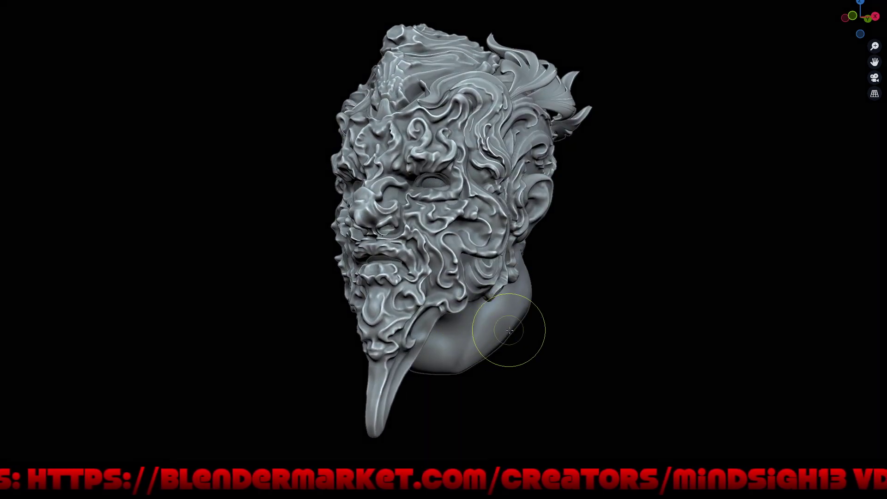
pyautogui.scroll(1, 490, 183)
pyautogui.scroll(3, 490, 183)
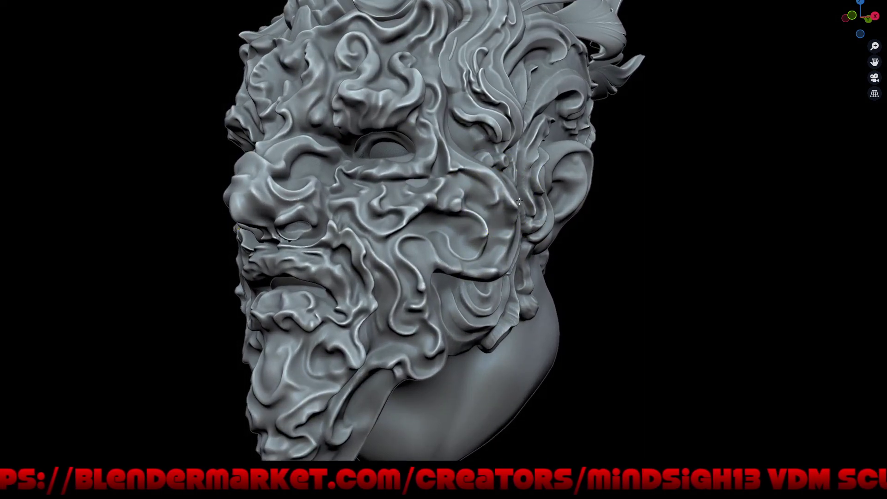
pyautogui.moveTo(518, 200)
pyautogui.mouseDown(button='middle')
pyautogui.moveTo(461, 194)
pyautogui.moveTo(404, 220)
pyautogui.moveTo(590, 210)
pyautogui.mouseUp(button='middle')
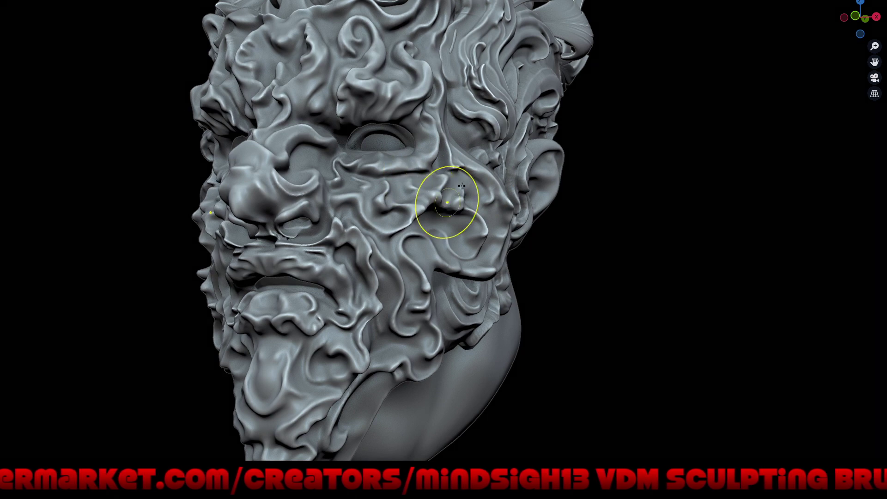
pyautogui.scroll(-5, 445, 198)
pyautogui.moveTo(505, 258)
pyautogui.mouseDown(button='middle')
pyautogui.moveTo(516, 265)
pyautogui.moveTo(489, 301)
pyautogui.moveTo(476, 266)
pyautogui.mouseUp(button='middle')
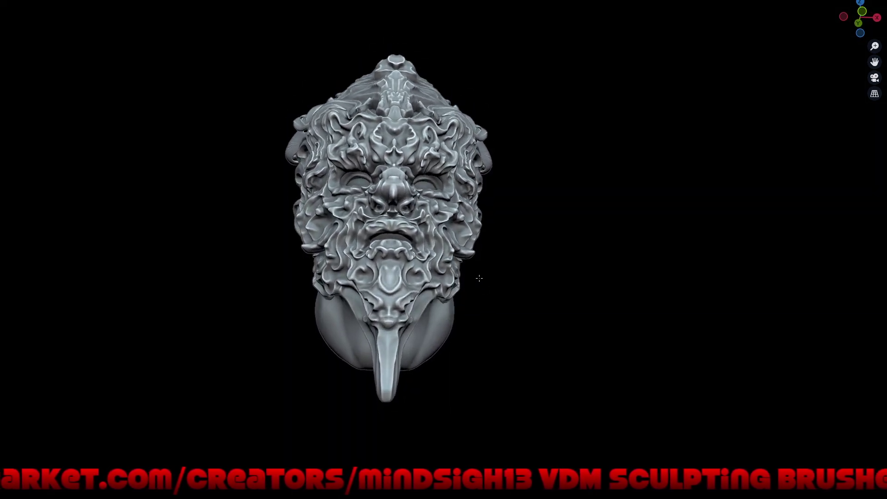
pyautogui.scroll(3, 474, 264)
pyautogui.scroll(3, 435, 243)
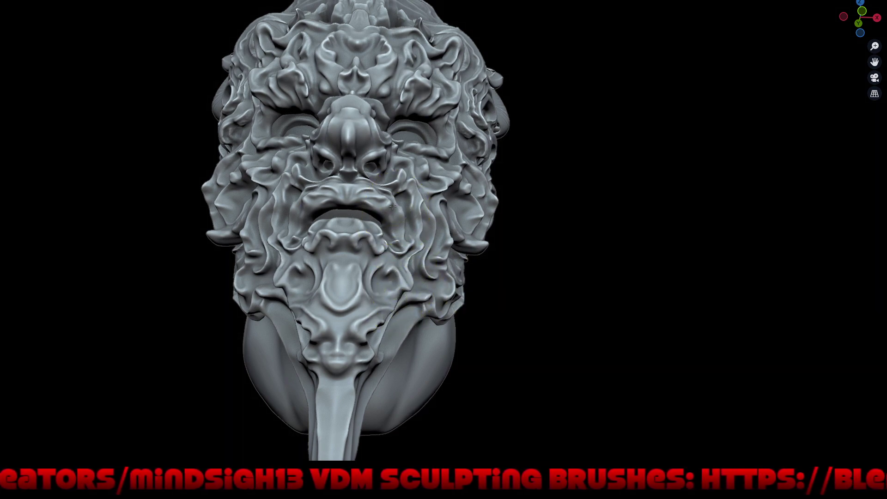
pyautogui.moveTo(391, 208)
pyautogui.mouseDown(button='middle')
pyautogui.moveTo(413, 337)
pyautogui.moveTo(491, 307)
pyautogui.moveTo(541, 314)
pyautogui.moveTo(539, 323)
pyautogui.mouseUp(button='middle')
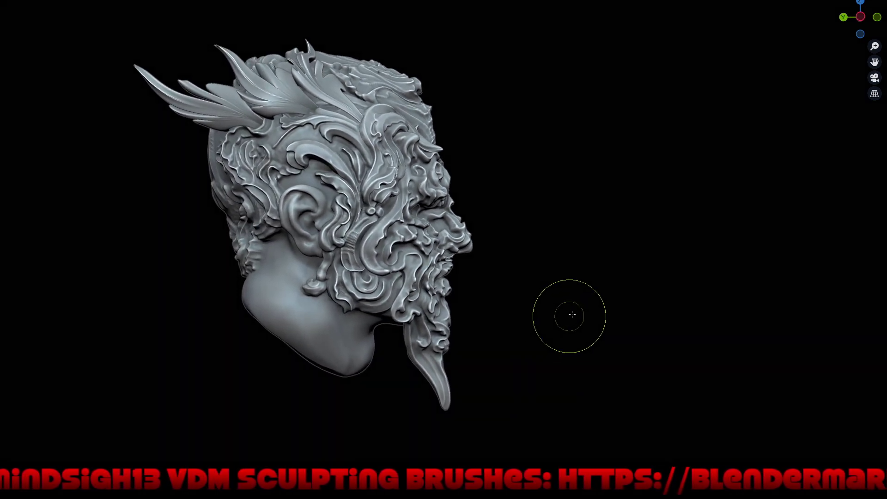
pyautogui.moveTo(562, 283)
pyautogui.mouseDown(button='middle')
pyautogui.moveTo(596, 293)
pyautogui.moveTo(679, 271)
pyautogui.moveTo(633, 276)
pyautogui.mouseUp(button='middle')
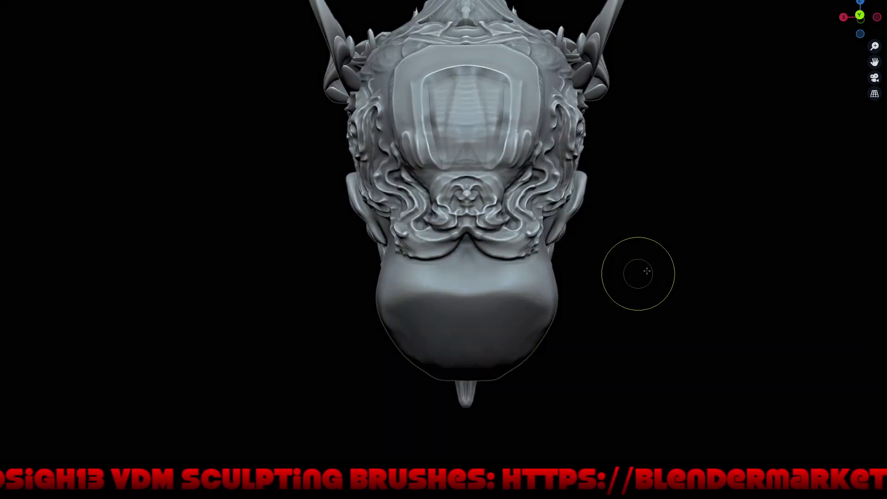
pyautogui.moveTo(619, 270)
pyautogui.mouseDown(button='middle')
pyautogui.moveTo(568, 279)
pyautogui.moveTo(501, 310)
pyautogui.moveTo(527, 276)
pyautogui.moveTo(513, 268)
pyautogui.moveTo(522, 265)
pyautogui.mouseUp(button='middle')
# Switch to Object Mode and swing the mask open around the X axis.
pyautogui.hotkey('ctrl', 'Tab')
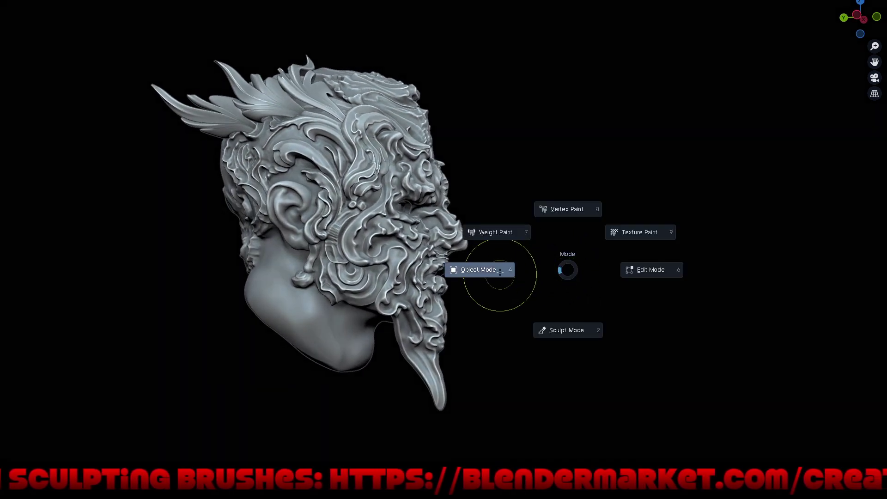
pyautogui.click(545, 273)
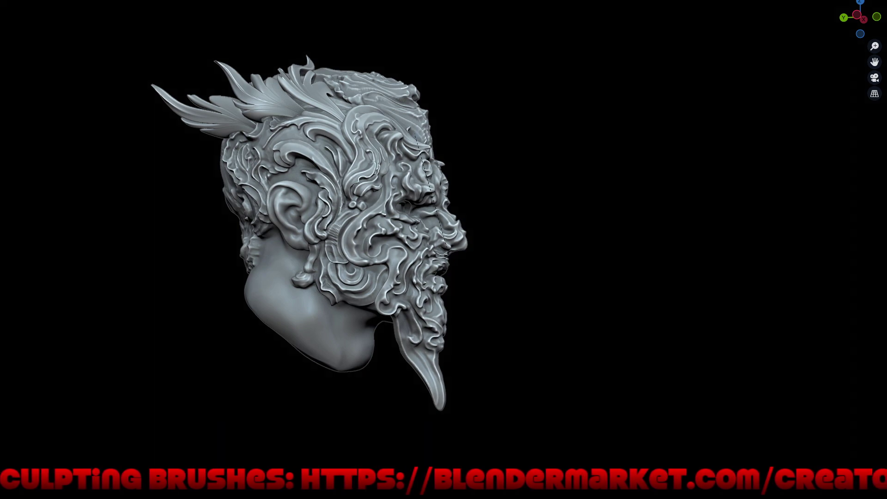
pyautogui.press('x')
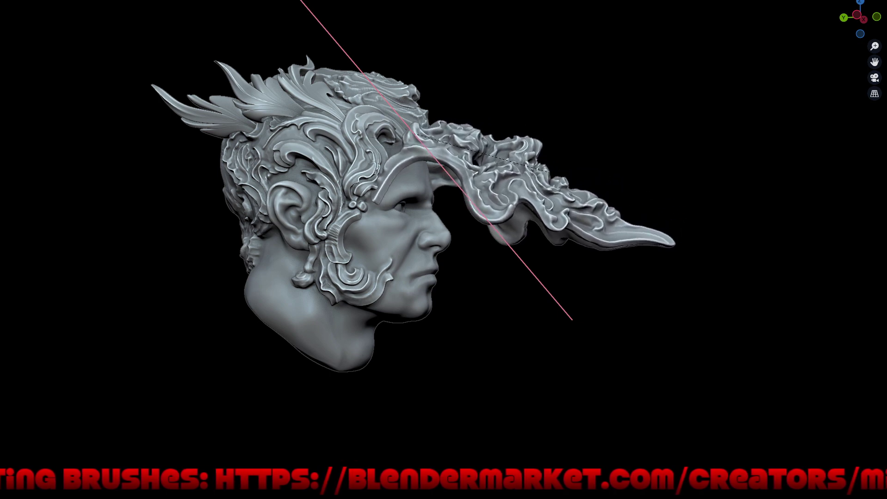
pyautogui.click(535, 281)
pyautogui.moveTo(535, 281)
pyautogui.mouseDown(button='middle')
pyautogui.moveTo(590, 263)
pyautogui.moveTo(534, 276)
pyautogui.moveTo(460, 331)
pyautogui.moveTo(558, 285)
pyautogui.mouseUp(button='middle')
# Re-rotate the mask on X to -20.6° and inspect it open from front and both sides.
pyautogui.press('r')
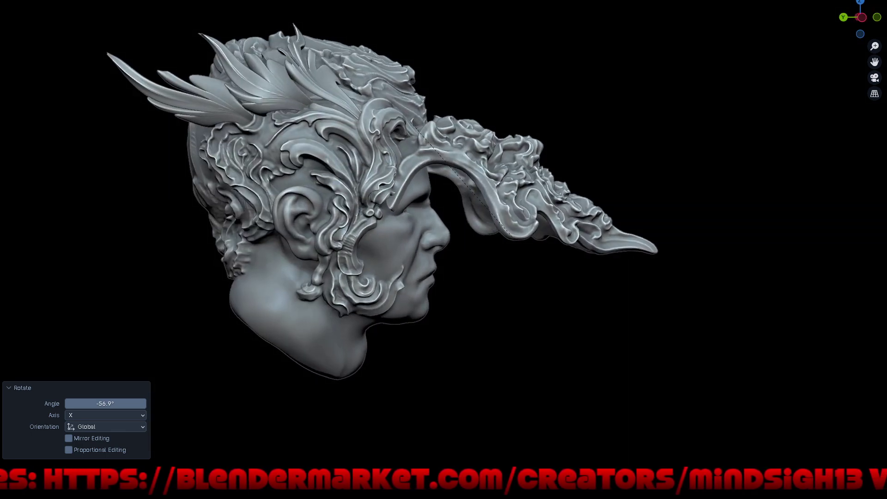
pyautogui.press('x')
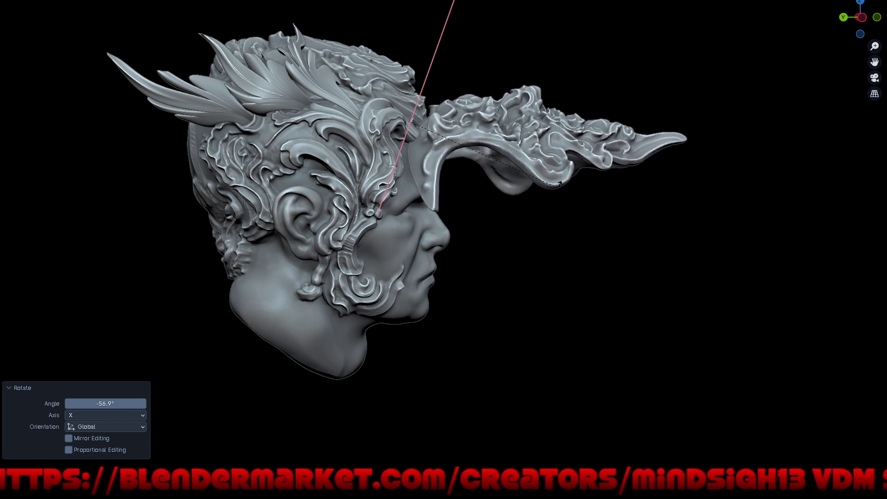
pyautogui.click(573, 236)
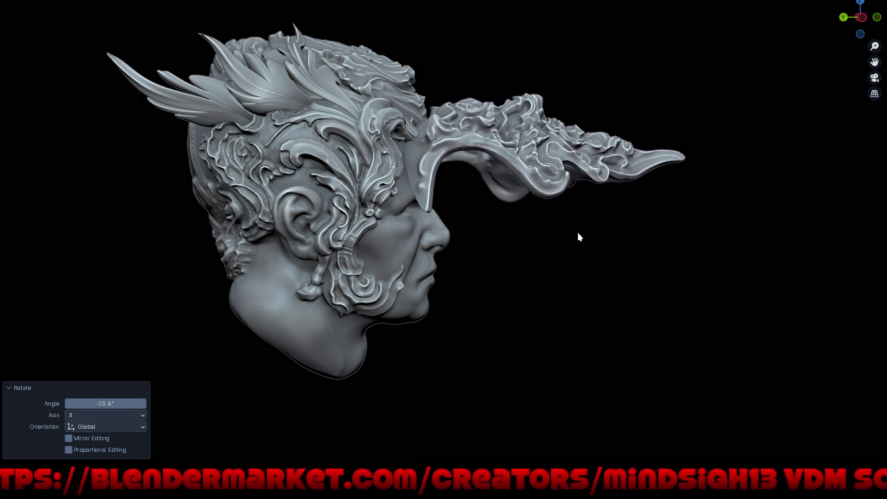
pyautogui.moveTo(578, 233)
pyautogui.mouseDown(button='middle')
pyautogui.moveTo(539, 223)
pyautogui.moveTo(466, 238)
pyautogui.mouseUp(button='middle')
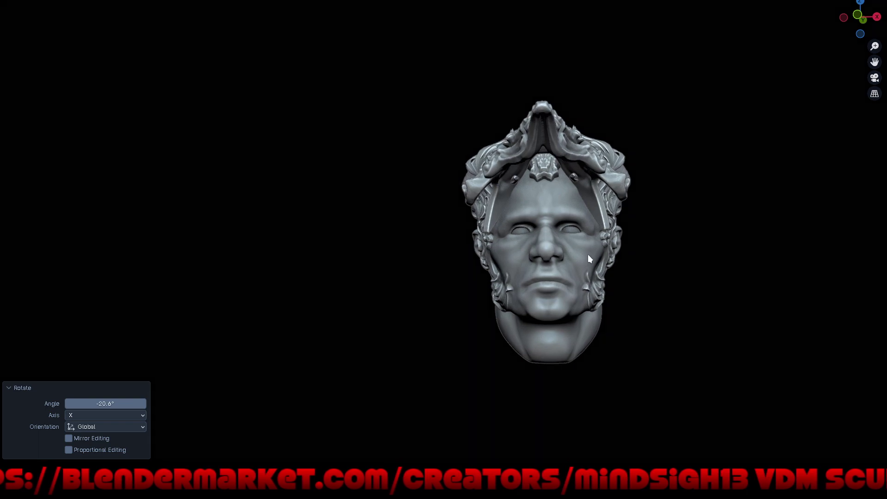
pyautogui.moveTo(589, 258); pyautogui.dragTo(484, 251, button='middle')
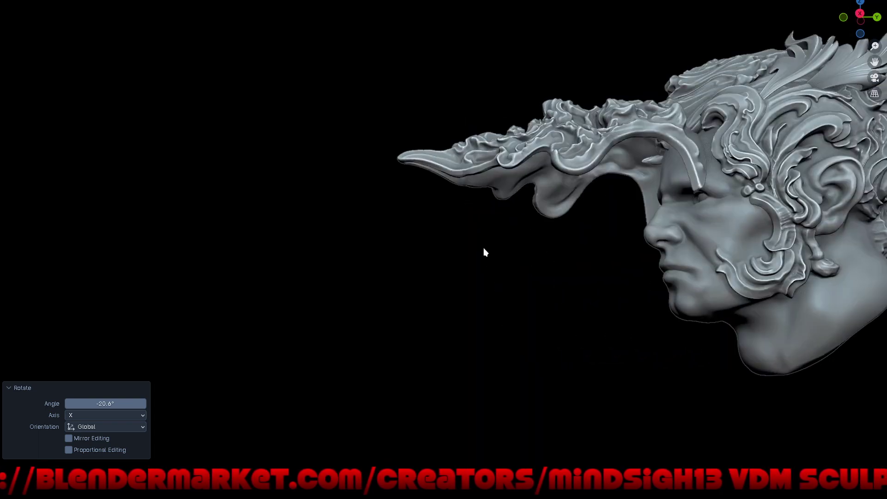
pyautogui.moveTo(583, 253); pyautogui.dragTo(712, 262, button='middle')
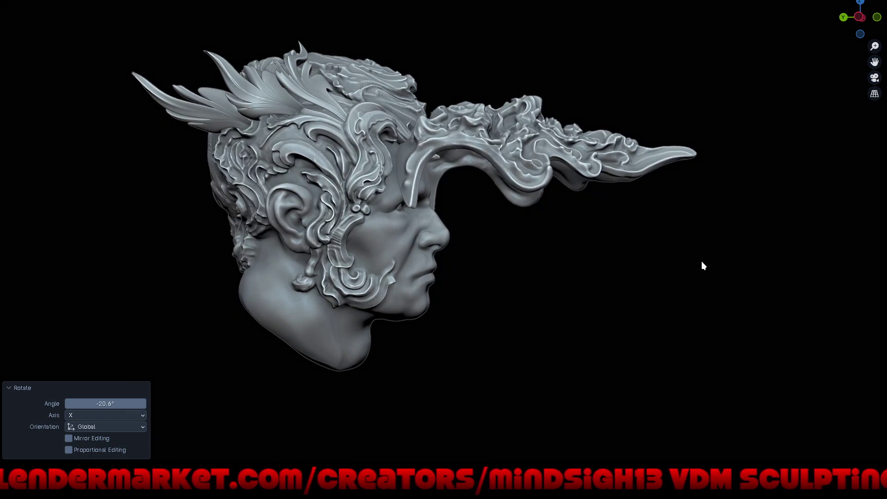
# Undo the rotations so the mask closes back over the face.
pyautogui.hotkey('ctrl', 'z')
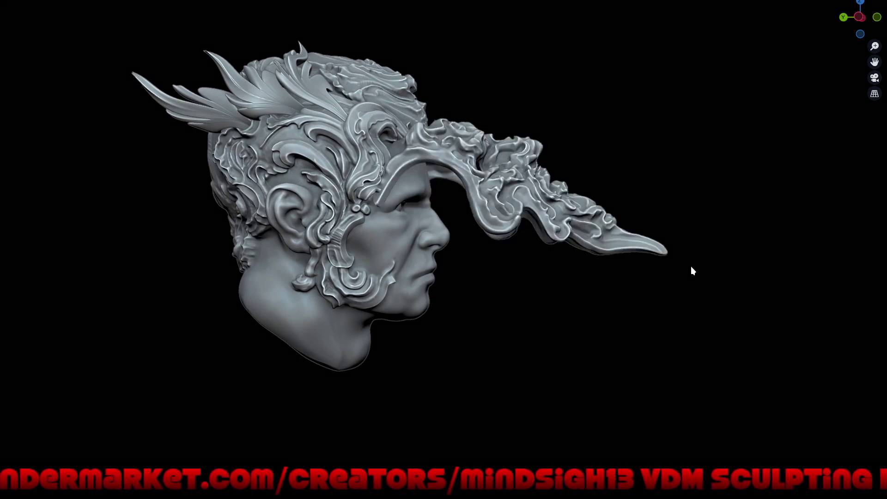
pyautogui.hotkey('ctrl', 'z')
pyautogui.moveTo(664, 258)
pyautogui.mouseDown(button='middle')
pyautogui.moveTo(562, 257)
pyautogui.moveTo(588, 272)
pyautogui.mouseUp(button='middle')
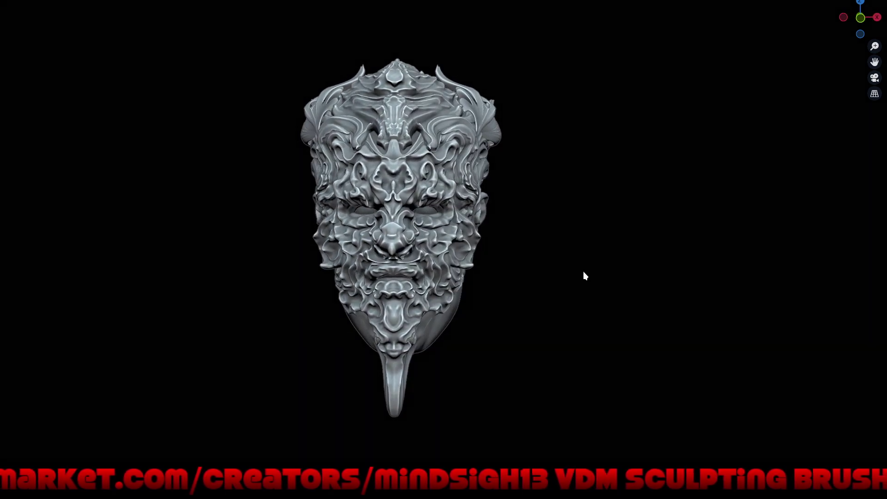
# Save the file from the Ctrl+S pie menu and view the masked head from three-quarter side.
pyautogui.hotkey('ctrl', 's')
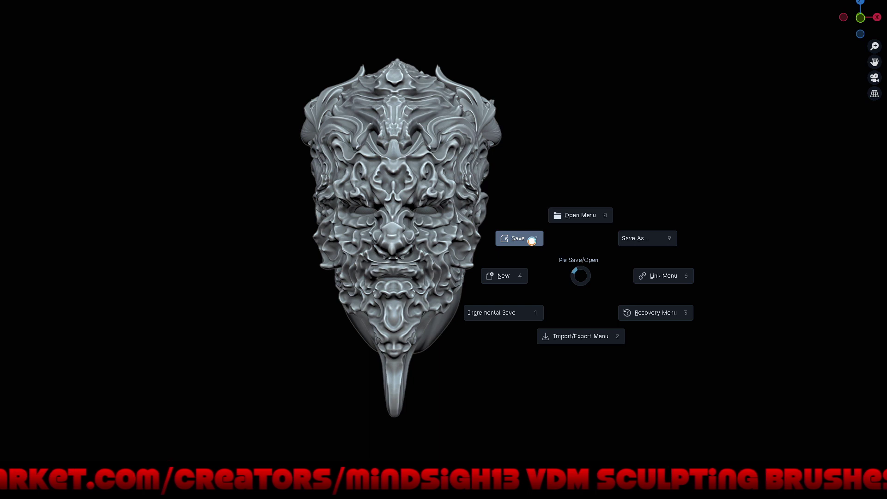
pyautogui.click(510, 248)
pyautogui.moveTo(507, 363); pyautogui.dragTo(518, 351, button='middle')
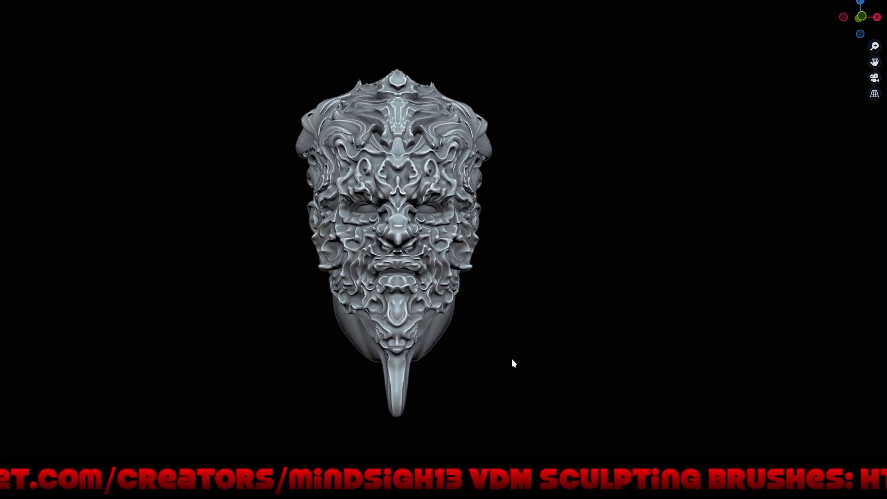
pyautogui.moveTo(521, 342)
pyautogui.mouseDown(button='middle')
pyautogui.moveTo(521, 352)
pyautogui.moveTo(591, 355)
pyautogui.moveTo(637, 339)
pyautogui.moveTo(624, 333)
pyautogui.mouseUp(button='middle')
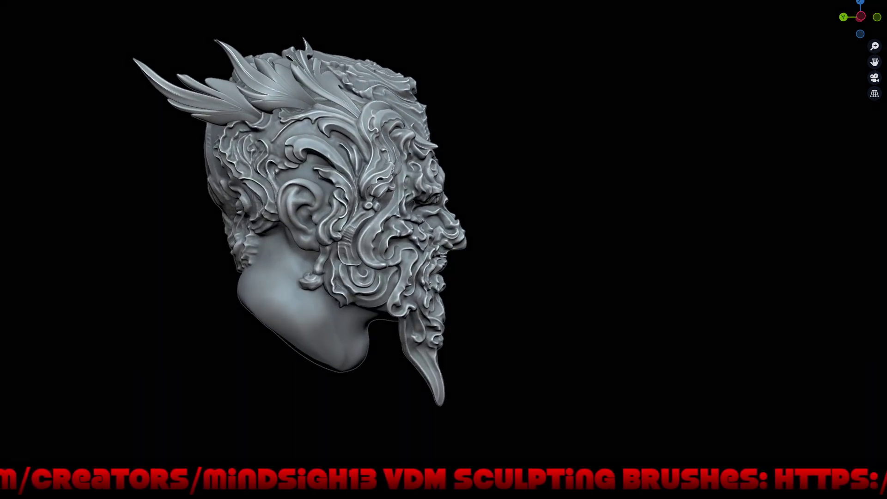